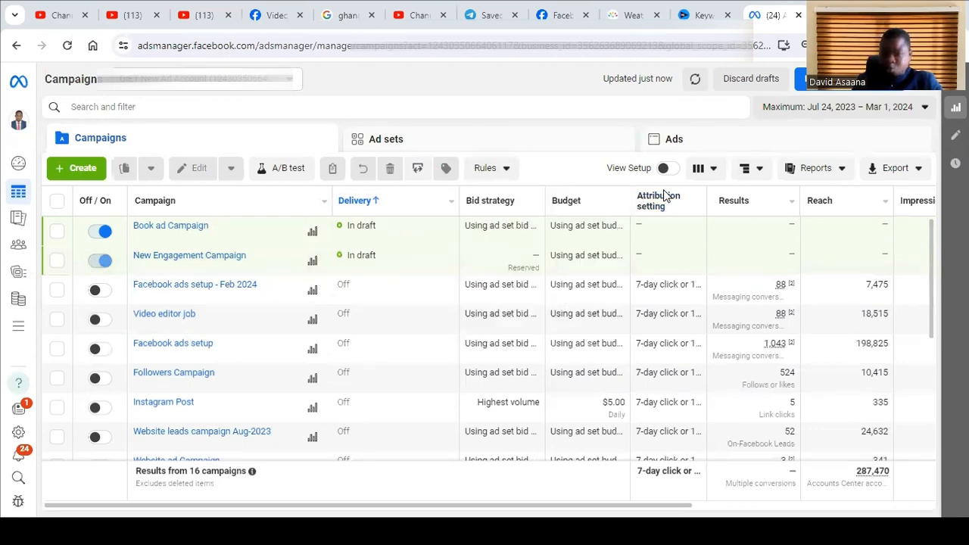
- Create a new auction campaign with the Engagement objective, using the manual engagement campaign setup
left_click(83, 168)
left_click(421, 290)
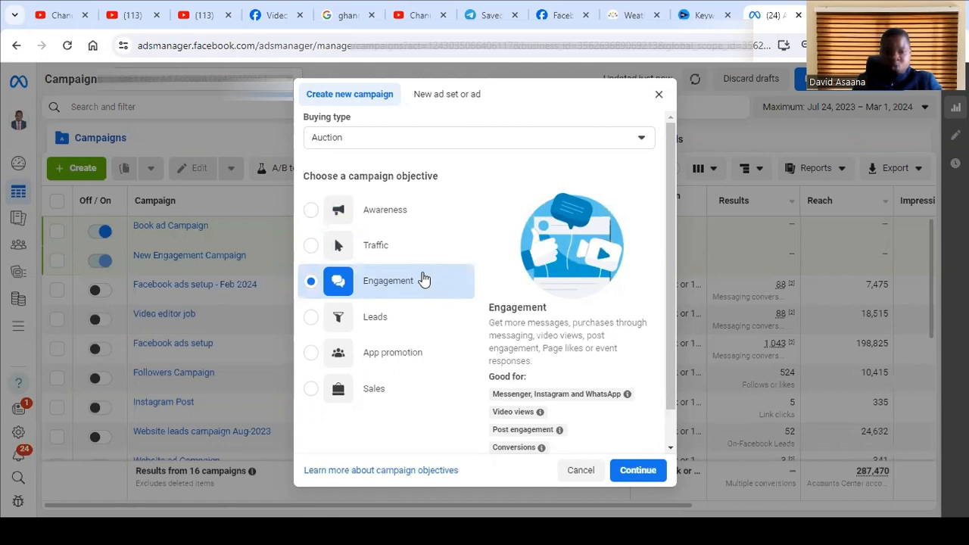
left_click(640, 473)
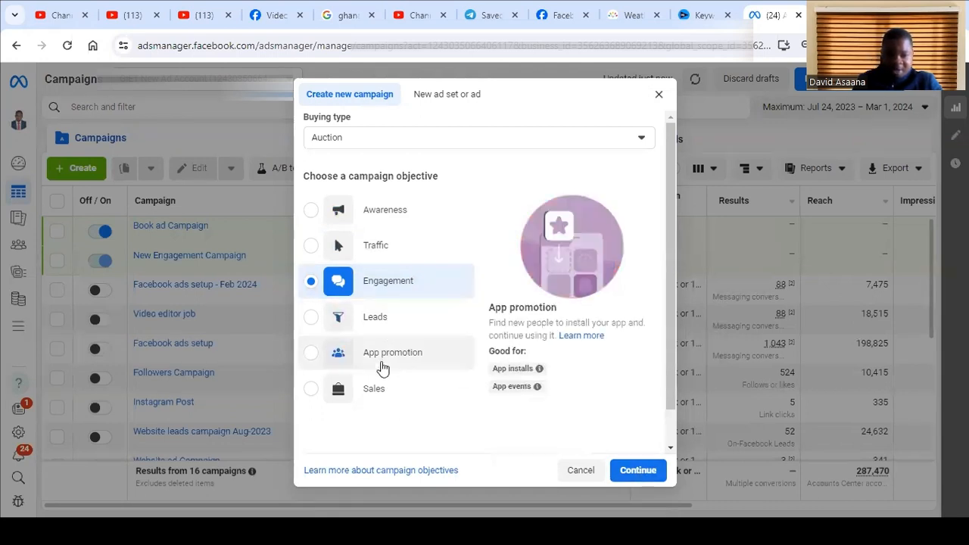
left_click(637, 468)
left_click(485, 354)
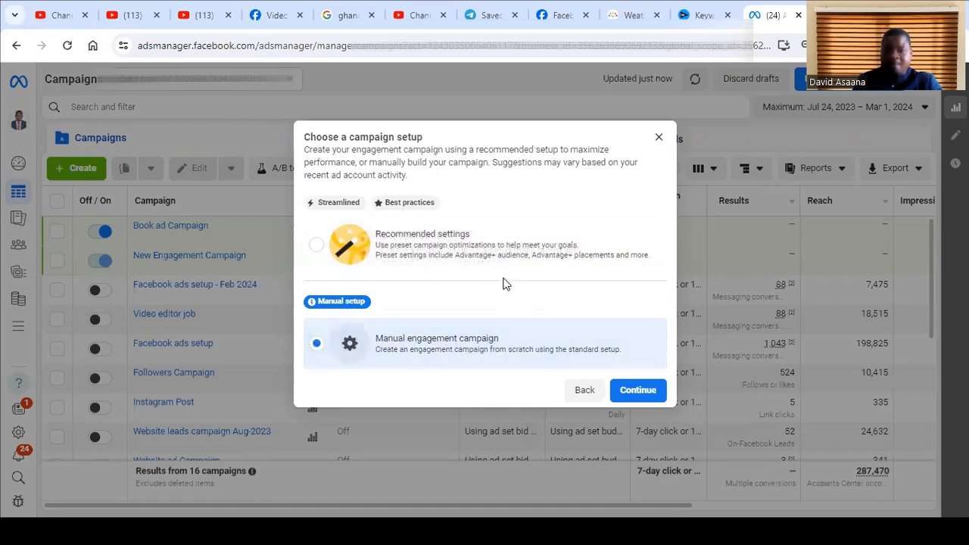
left_click(638, 390)
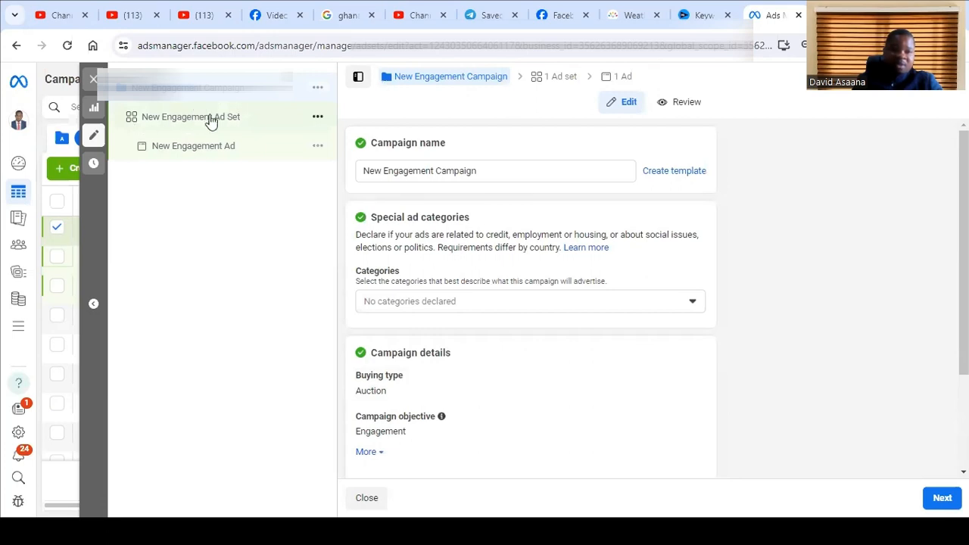
- In the New Engagement Ad Set, deselect Instagram as a messaging app destination
left_click(169, 116)
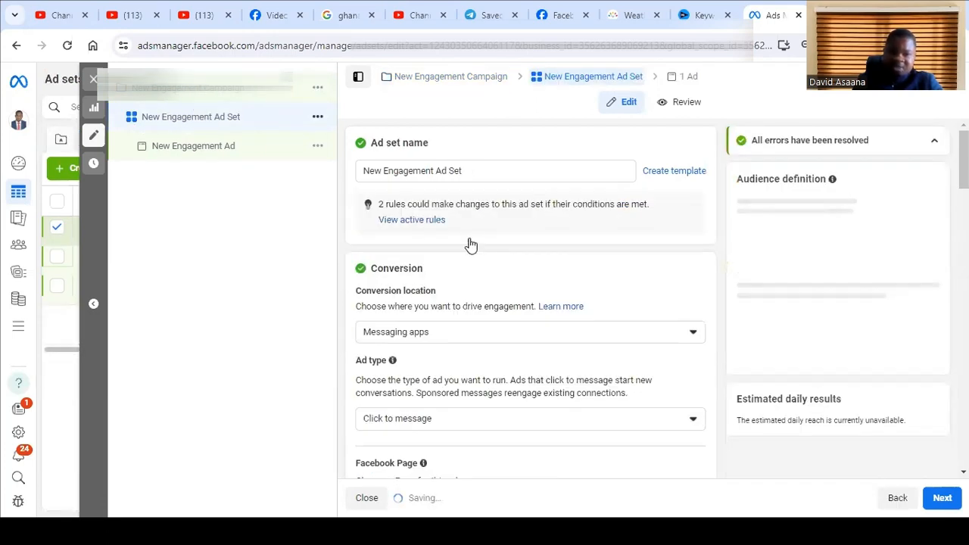
scroll(469, 267, "down", 5)
scroll(497, 306, "down", 2)
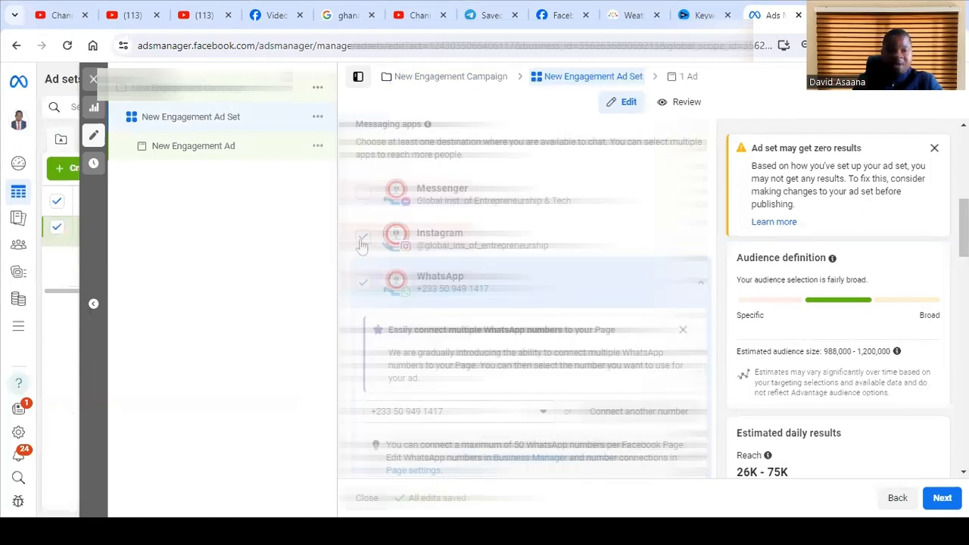
left_click(362, 239)
- Review the ad set's budget and schedule, audience controls and Advantage+ audience sections
scroll(410, 309, "down", 3)
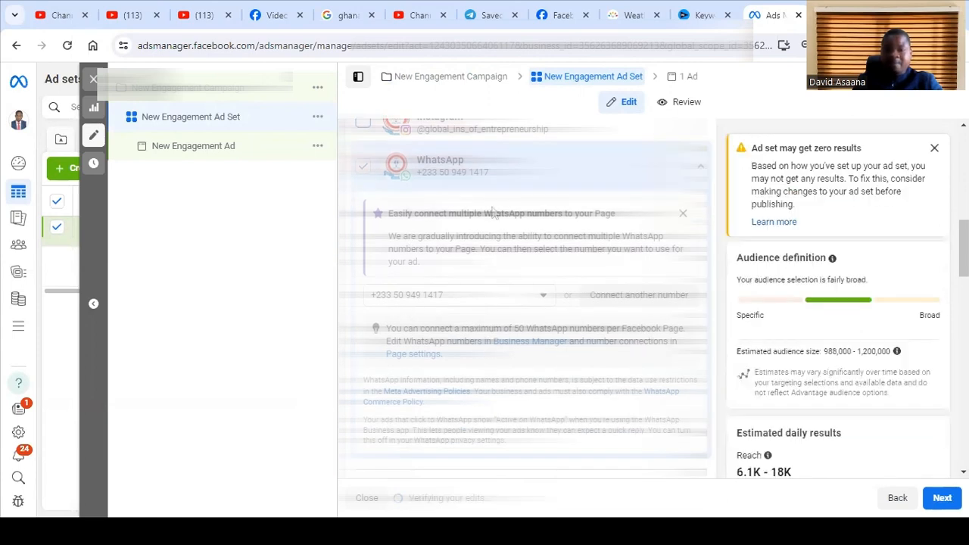
scroll(525, 283, "down", 5)
scroll(524, 282, "down", 3)
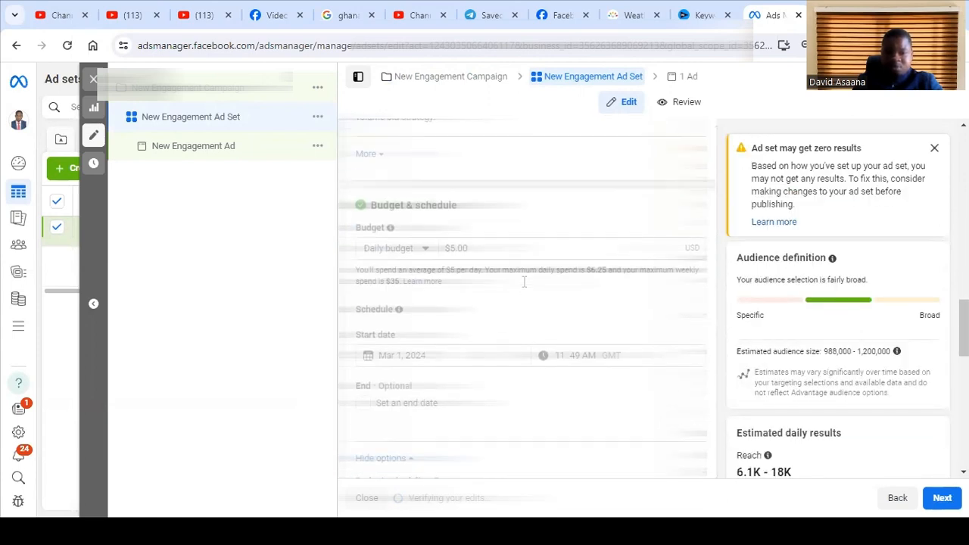
scroll(511, 270, "down", 6)
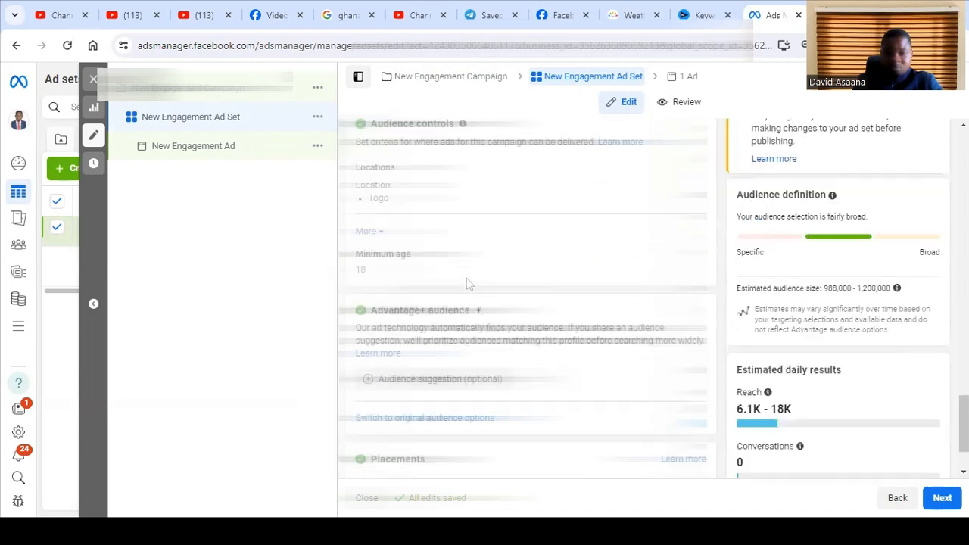
scroll(443, 333, "up", 3)
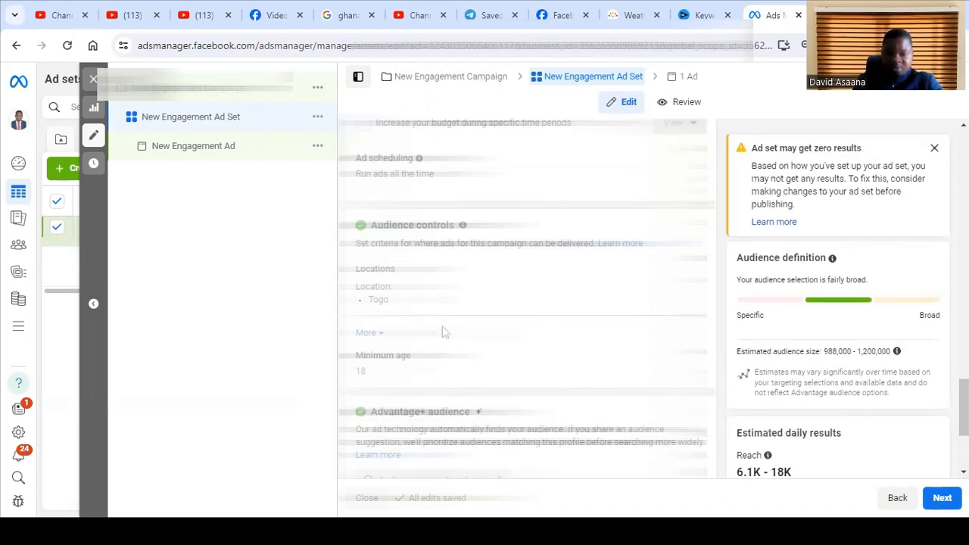
scroll(440, 174, "up", 2)
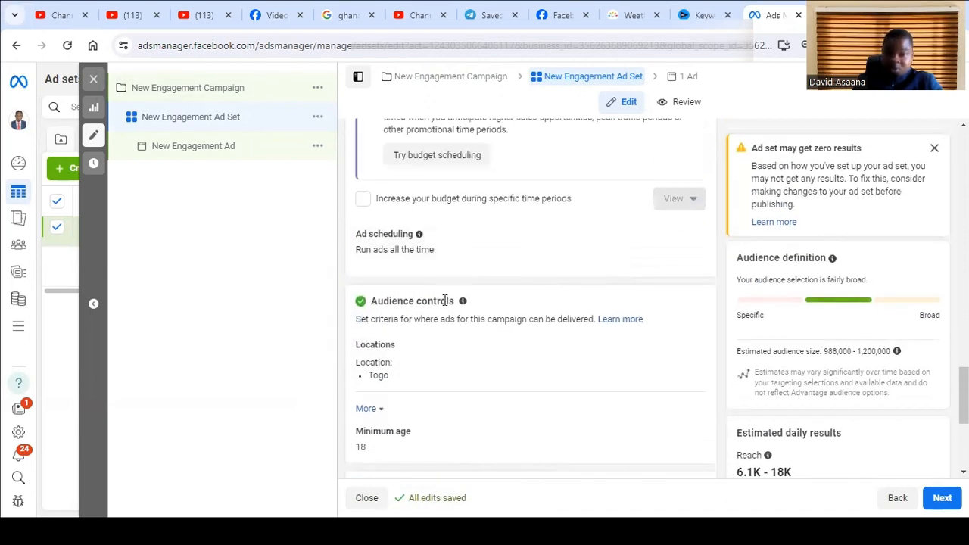
scroll(425, 301, "down", 2)
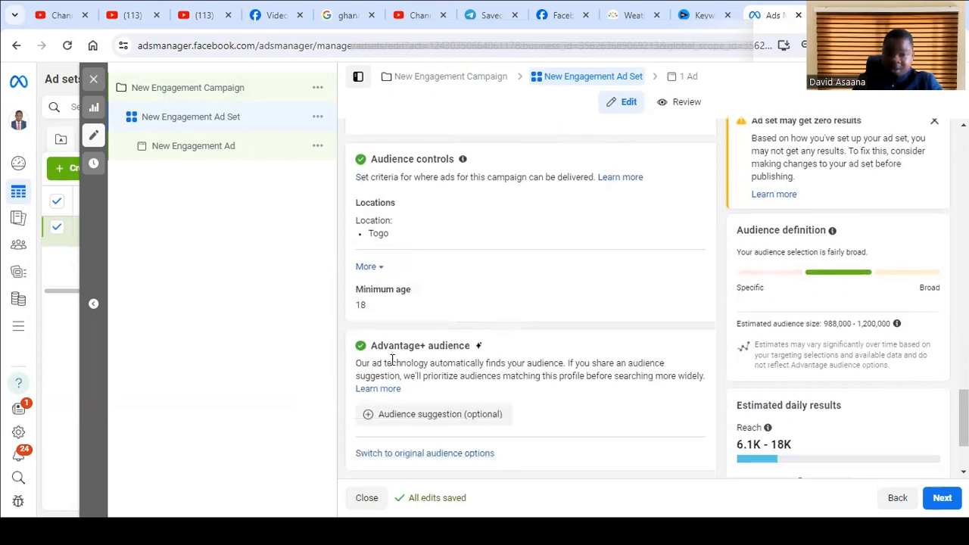
scroll(394, 273, "down", 1)
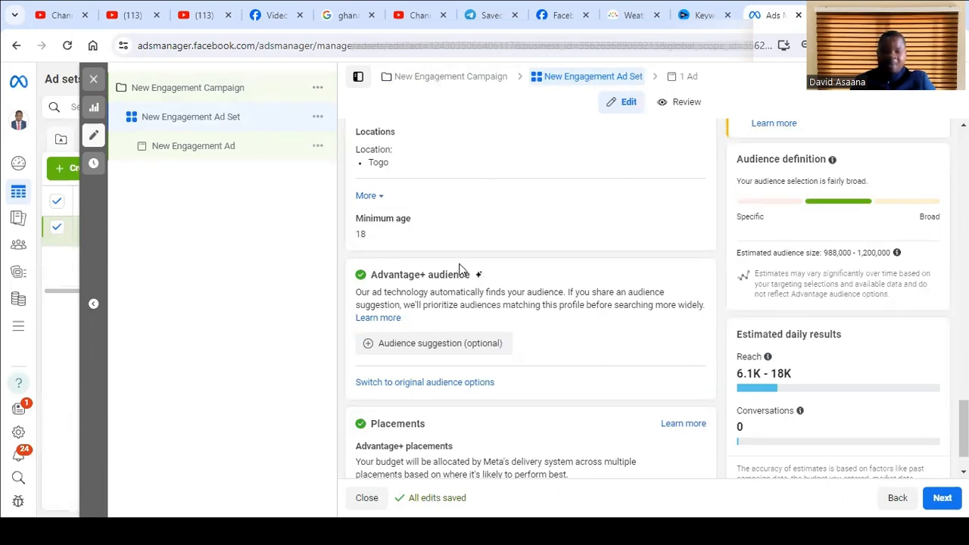
scroll(456, 252, "up", 2)
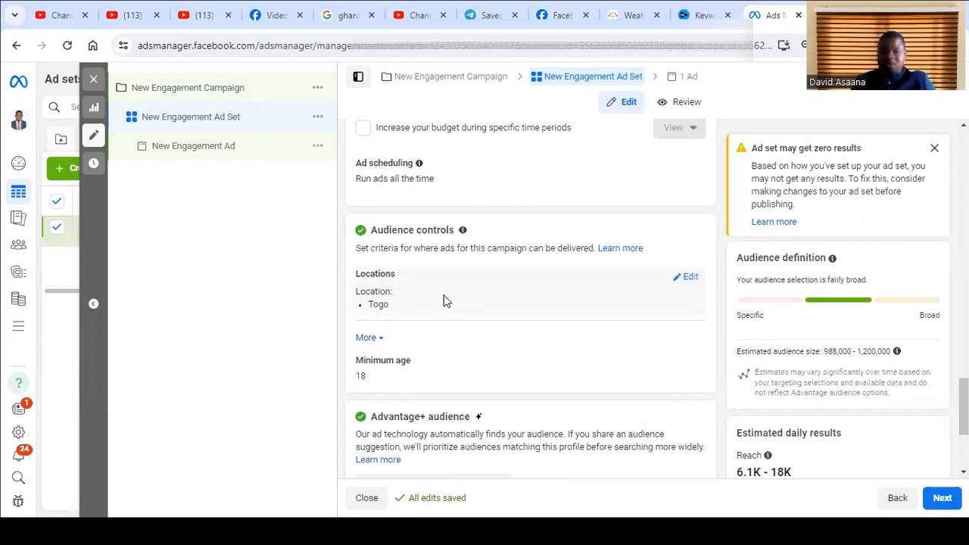
- Switch the ad set from Advantage+ audience to the original audience options
scroll(424, 265, "down", 1)
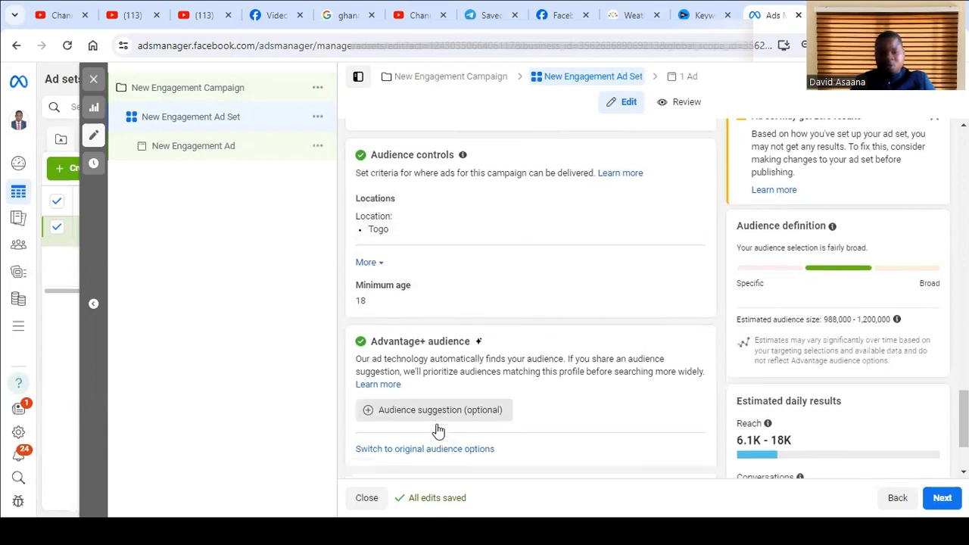
scroll(439, 430, "down", 1)
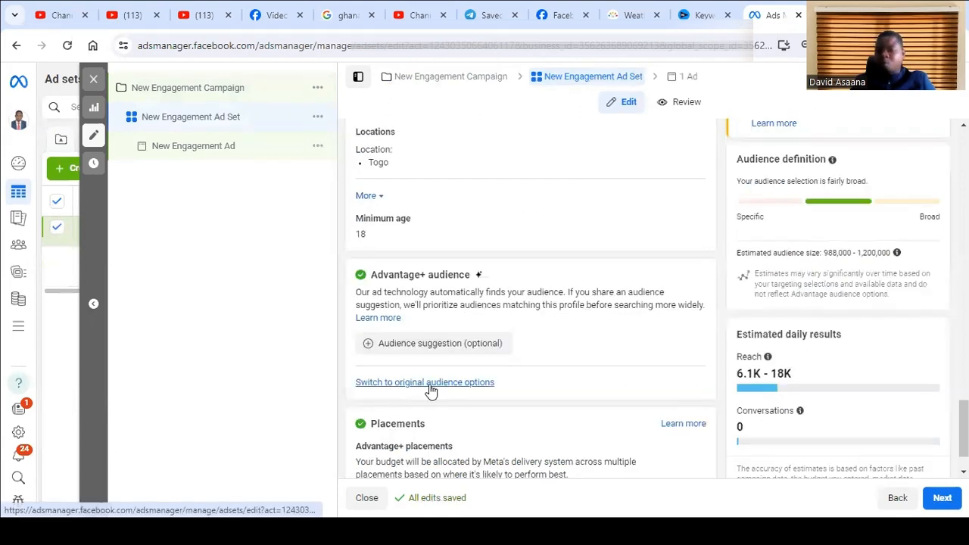
left_click(430, 386)
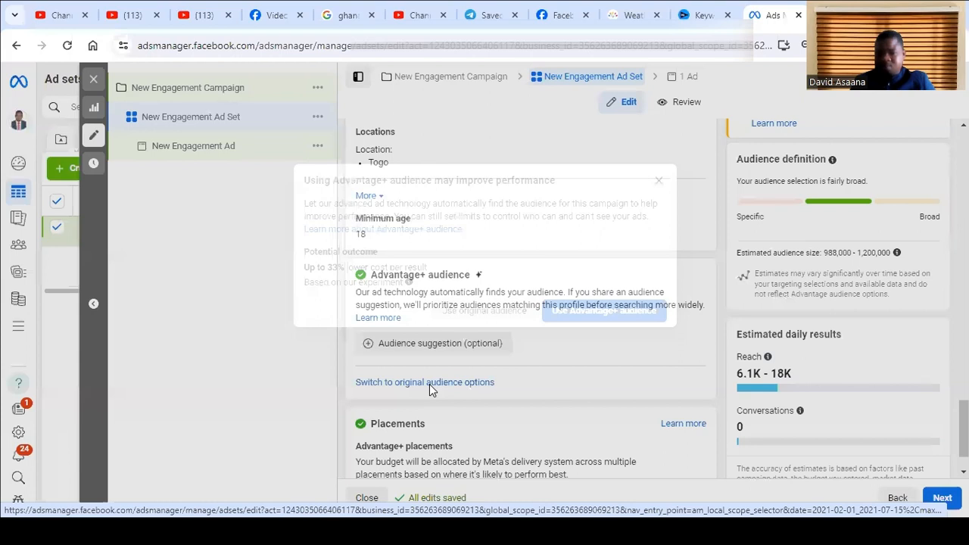
left_click(484, 311)
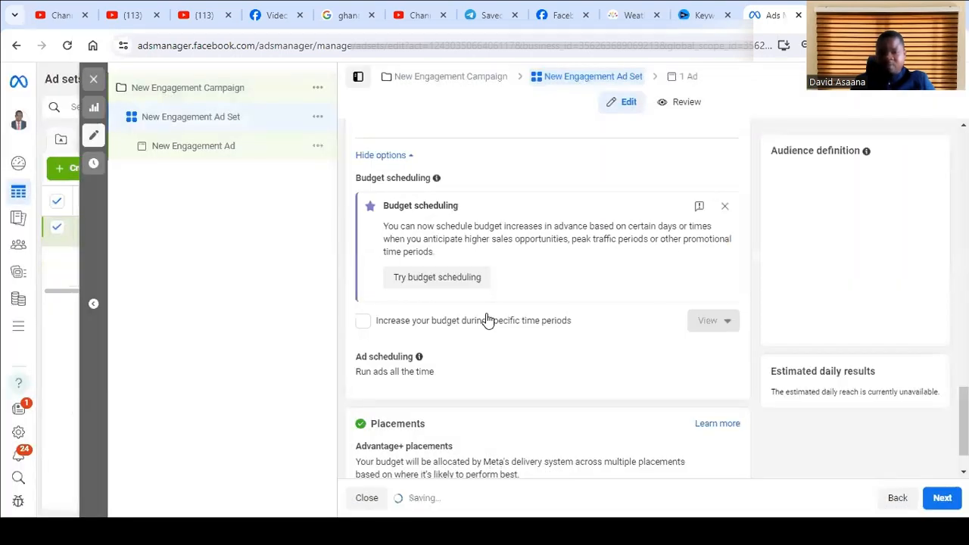
- Replace Togo with Greater Accra Region, Ghana as the included location in the ad set's audience
scroll(490, 327, "up", 4)
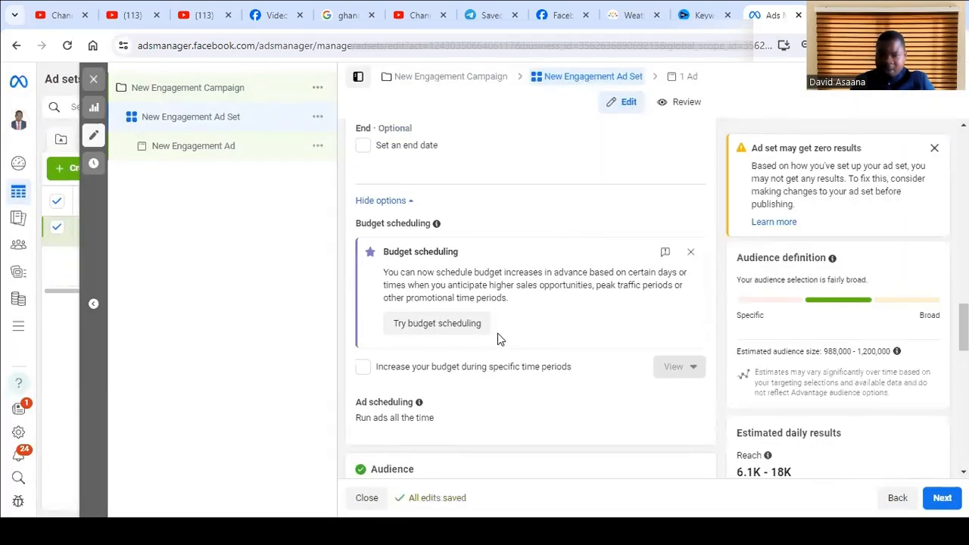
scroll(453, 303, "down", 10)
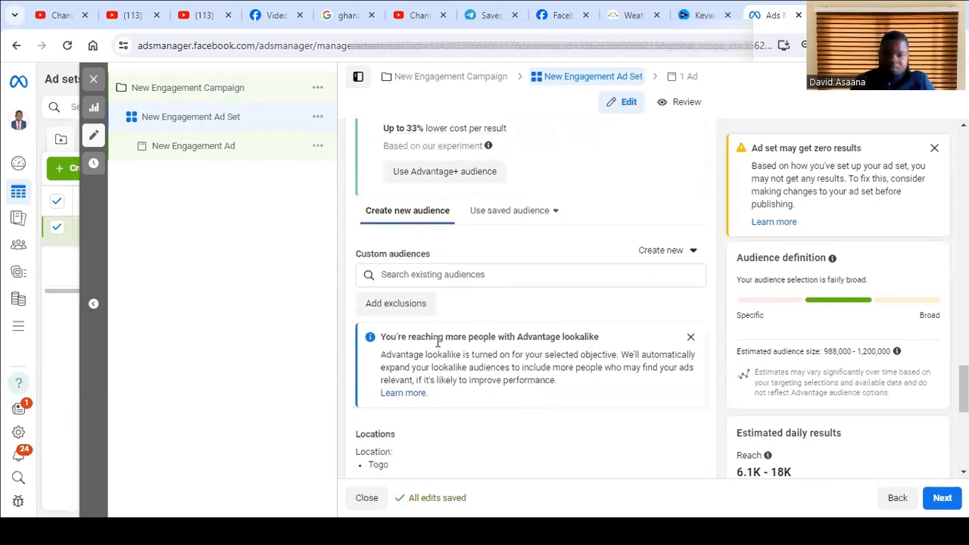
scroll(536, 266, "down", 2)
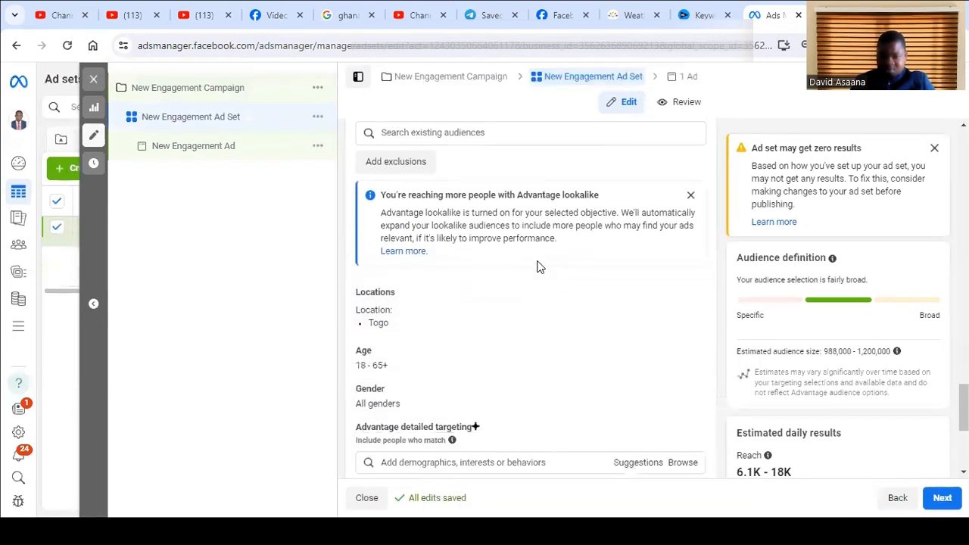
left_click(686, 296)
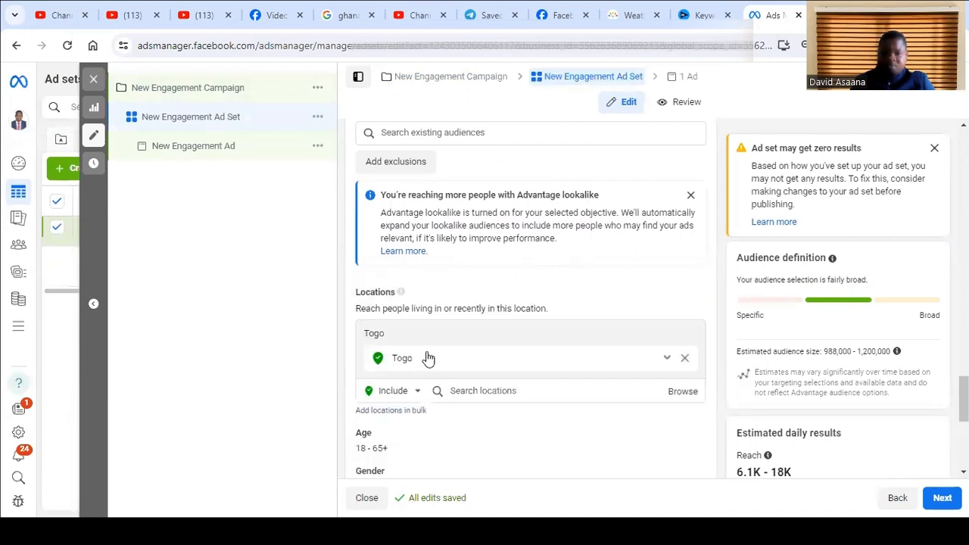
left_click(460, 388)
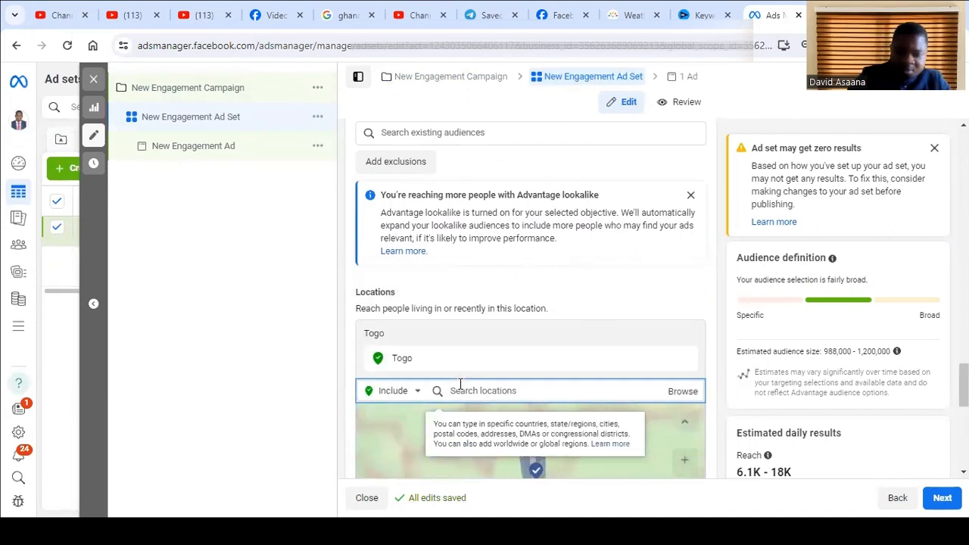
type("gha")
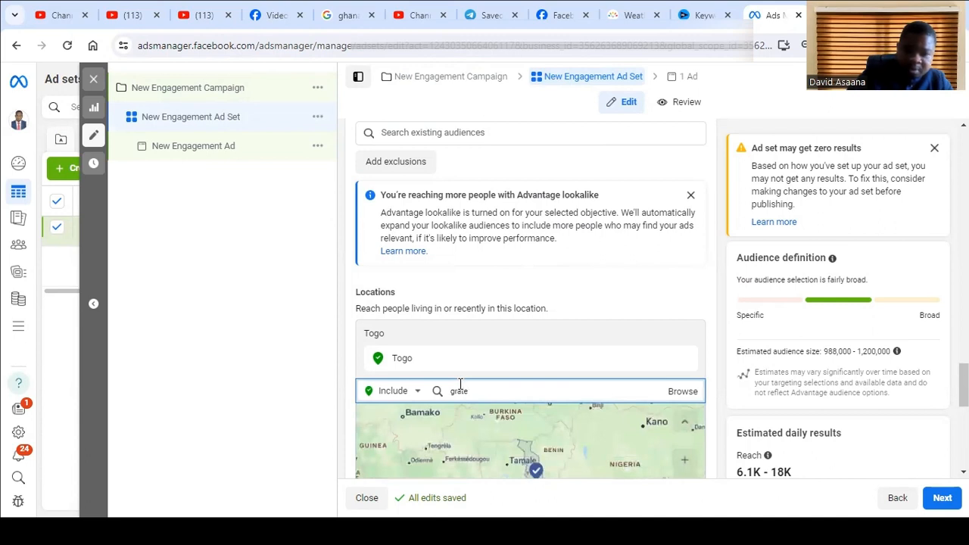
type("te")
key("BackSpace")
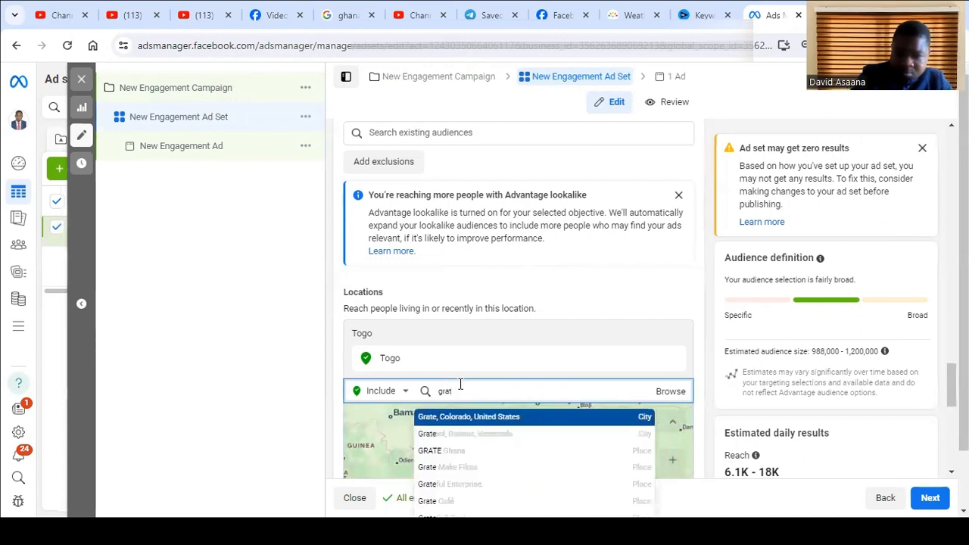
type("ea")
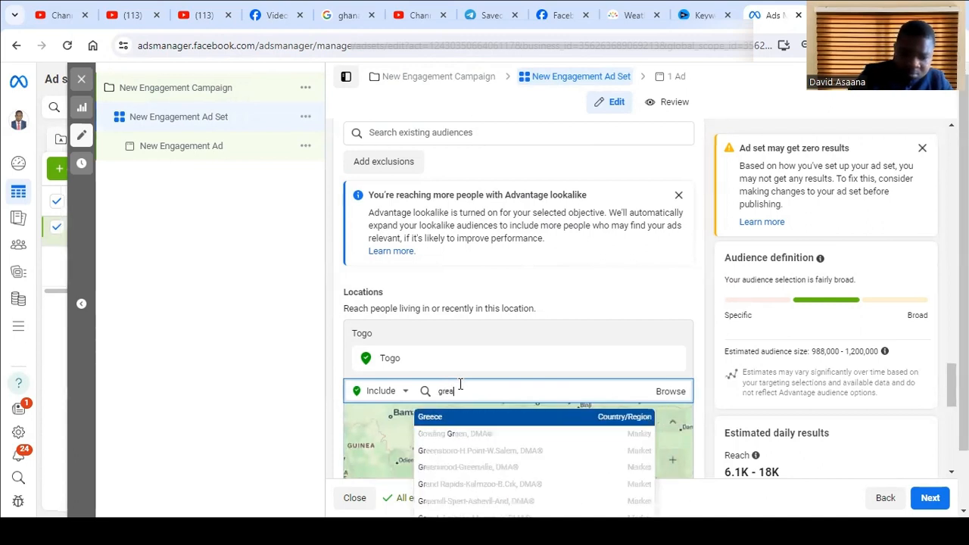
type("ter accra")
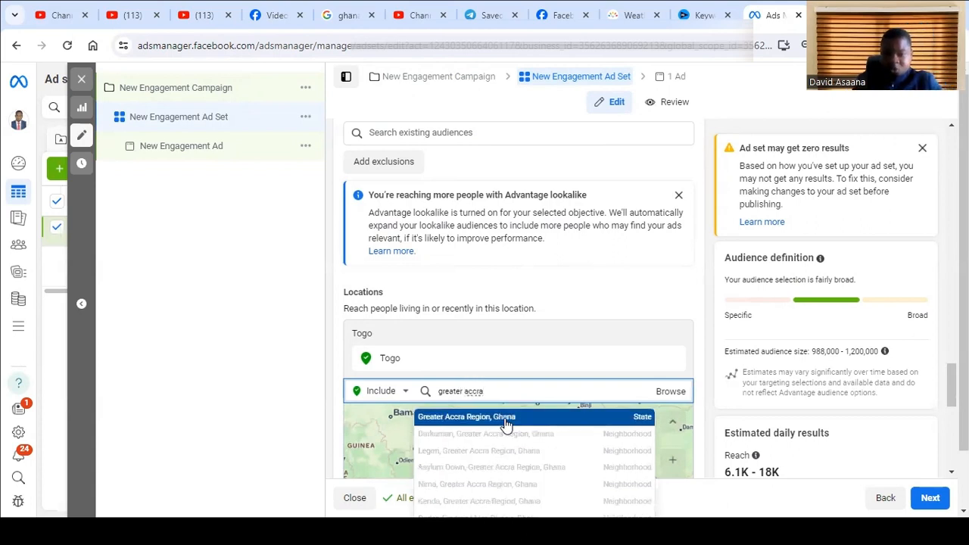
left_click(503, 417)
scroll(562, 364, "down", 2)
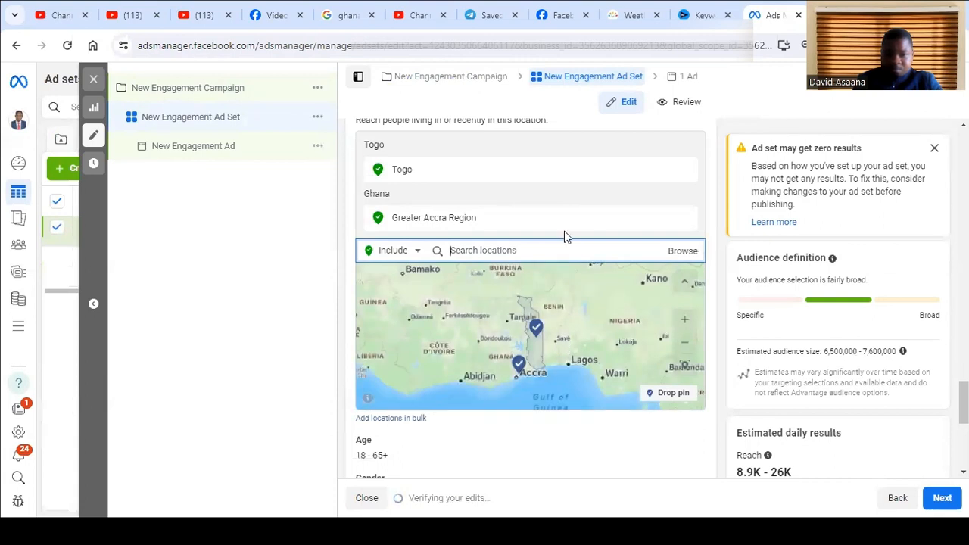
left_click(686, 171)
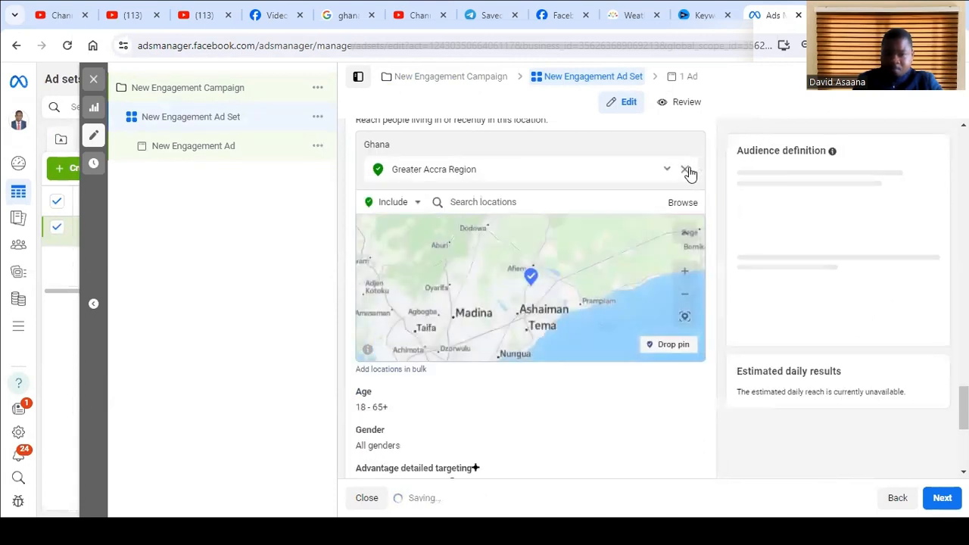
- Set the minimum age of the ad set's audience to 25
scroll(711, 224, "up", 3)
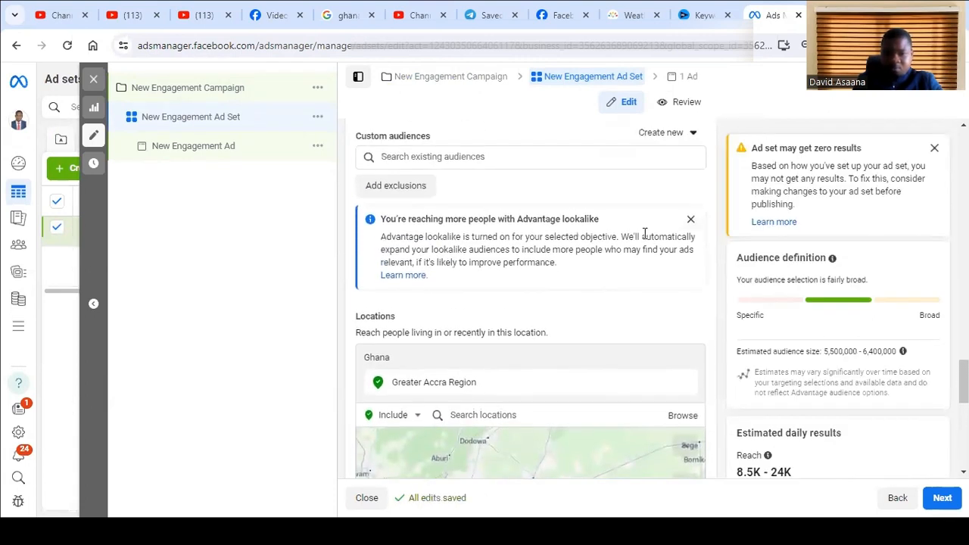
scroll(655, 261, "down", 2)
scroll(462, 441, "down", 2)
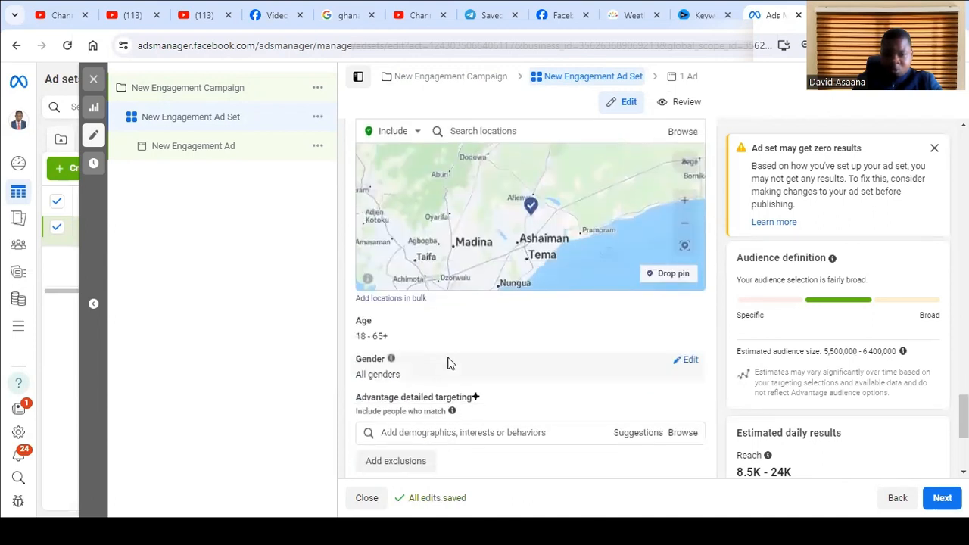
left_click(679, 324)
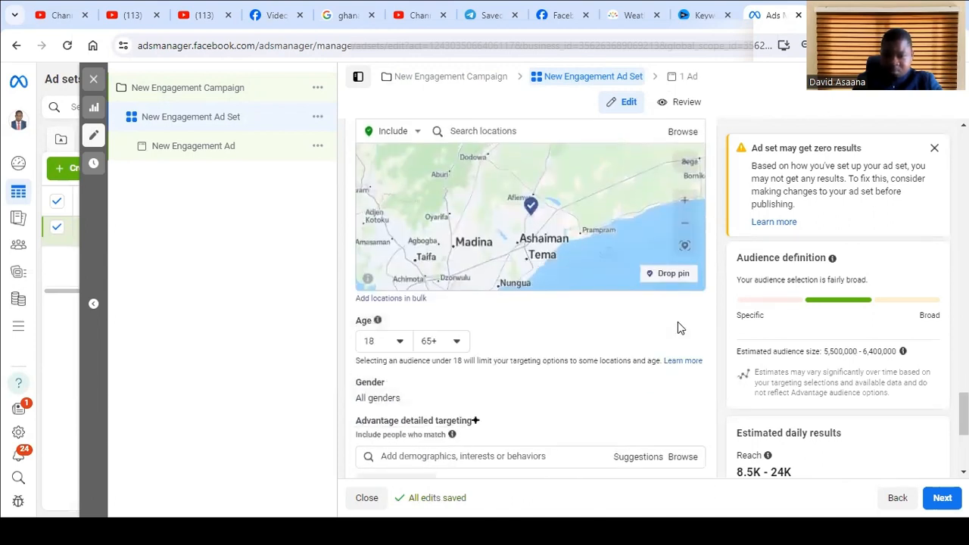
left_click(395, 341)
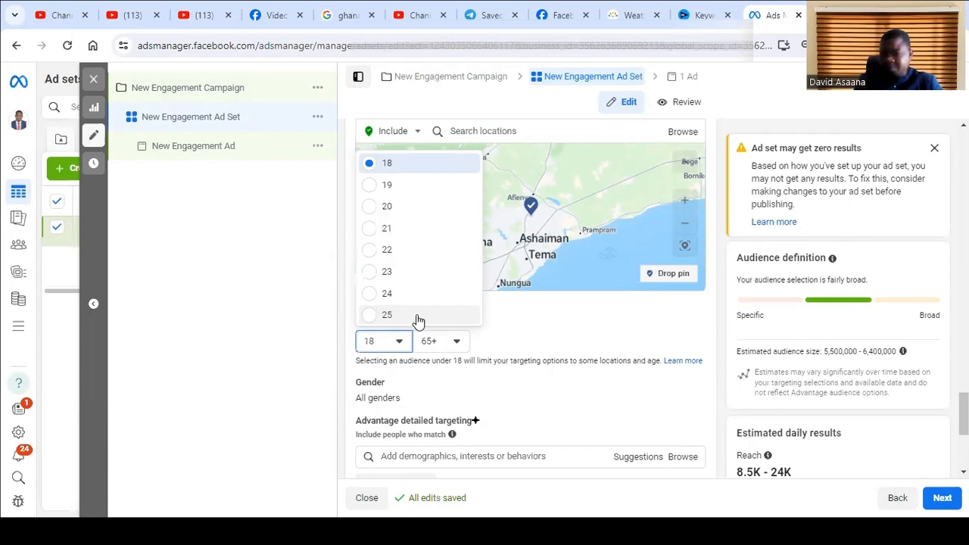
left_click(418, 318)
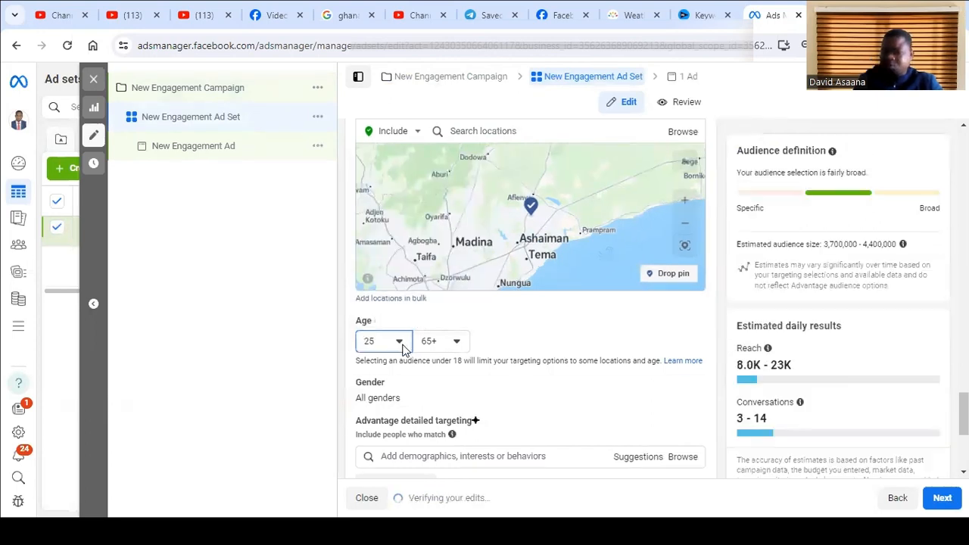
scroll(497, 362, "up", 3)
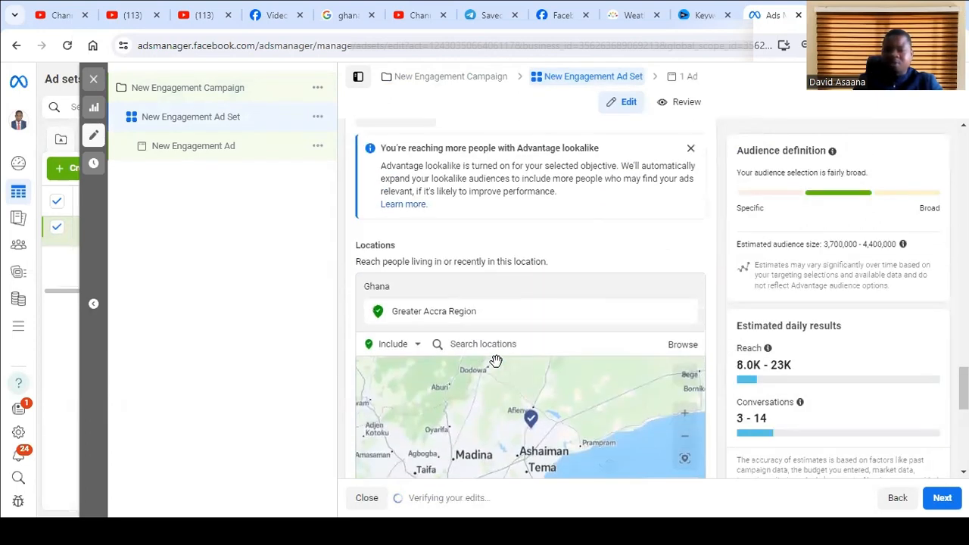
scroll(708, 405, "down", 2)
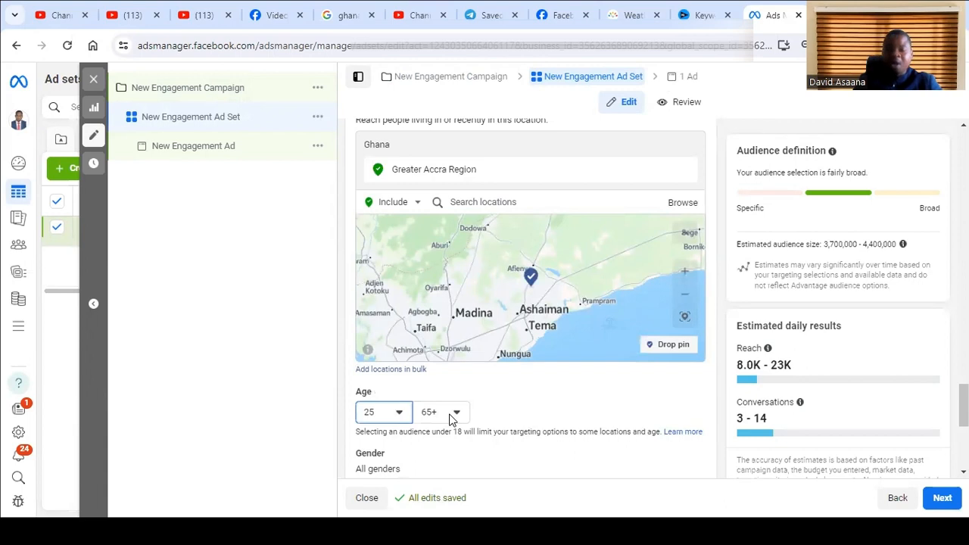
left_click(373, 416)
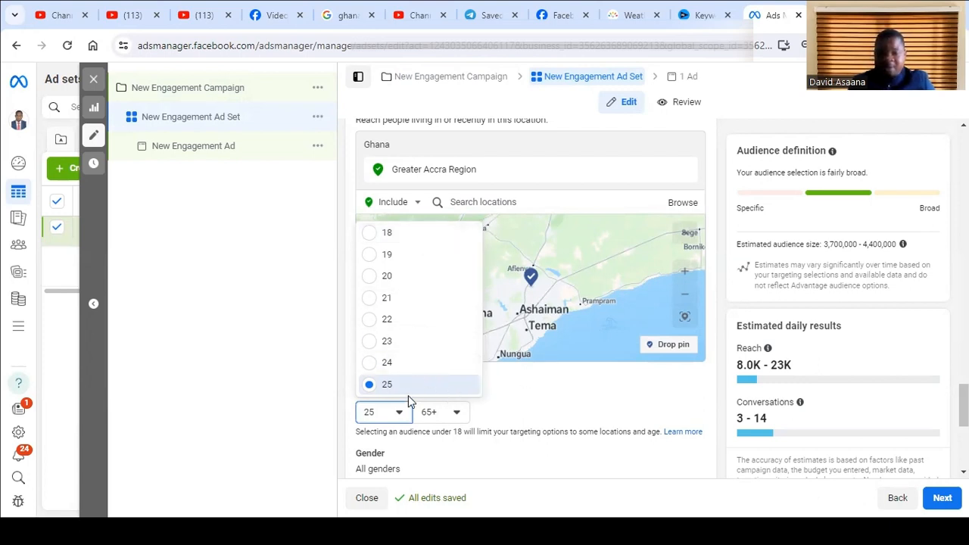
left_click(522, 426)
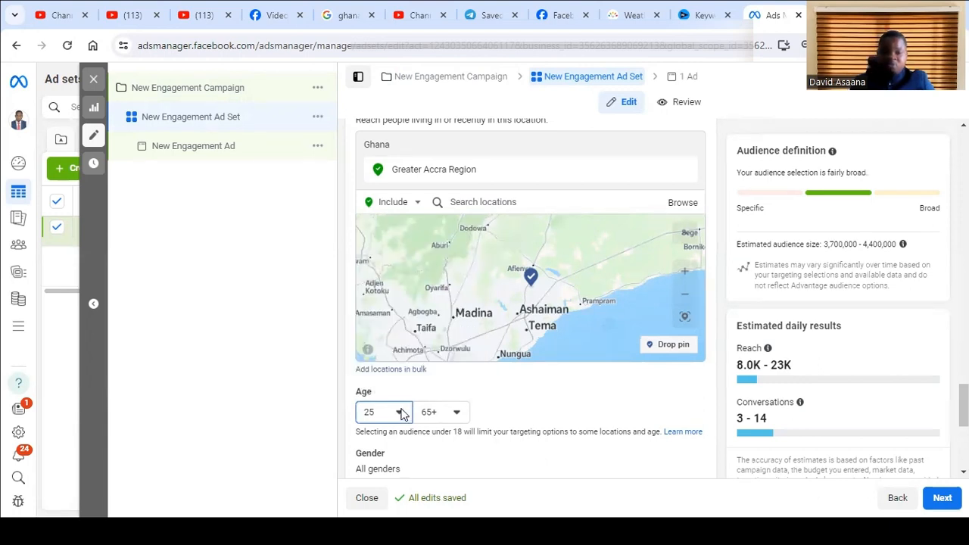
- Add the job title Personal Development Mentor to the audience's detailed targeting
scroll(446, 420, "down", 2)
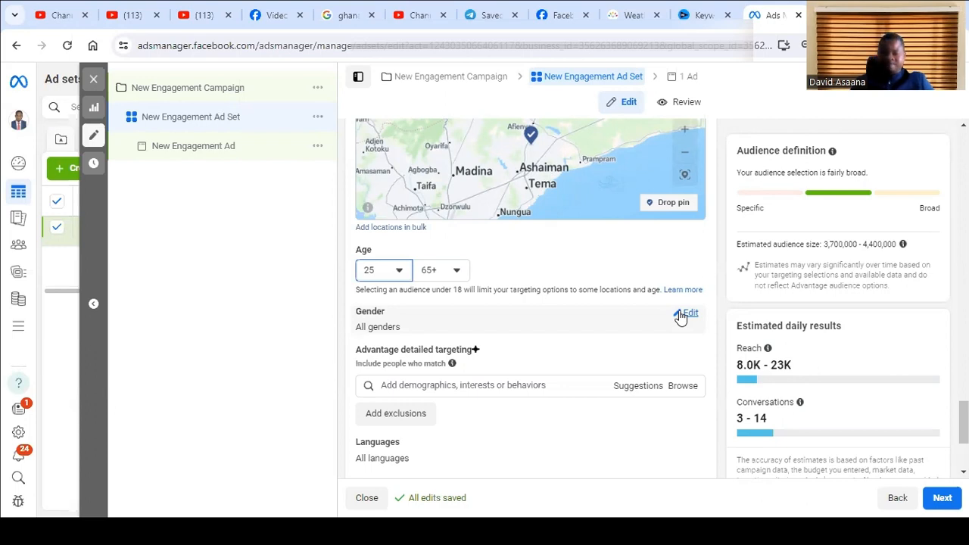
scroll(553, 370, "down", 2)
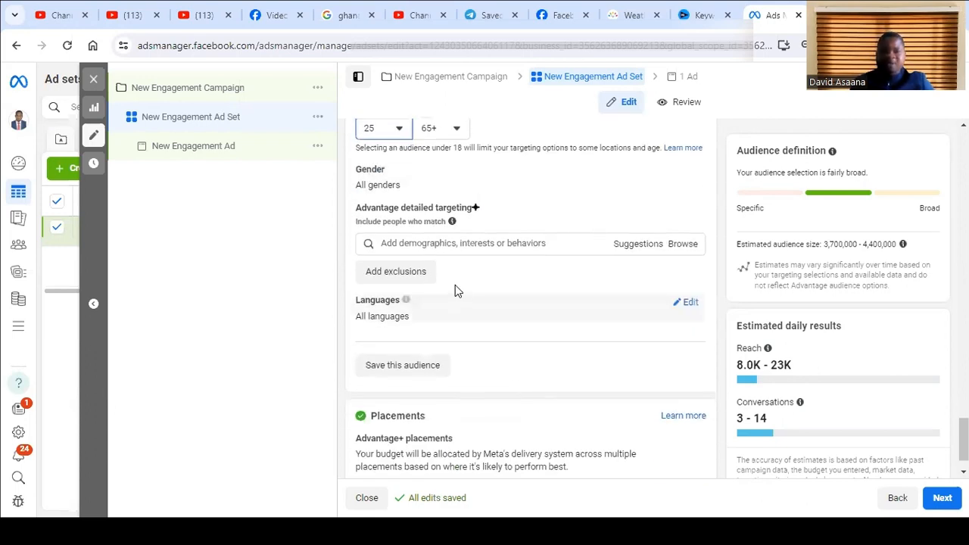
left_click(446, 245)
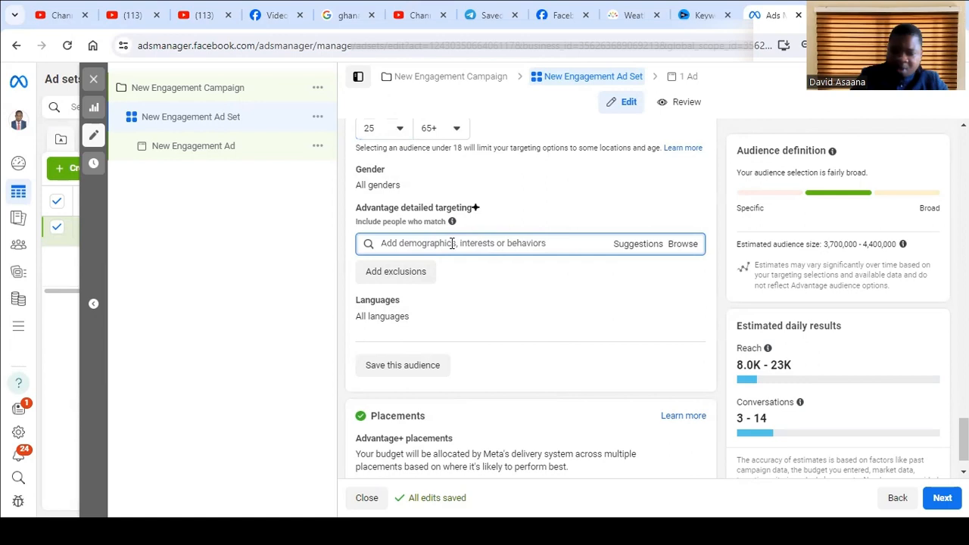
type("per")
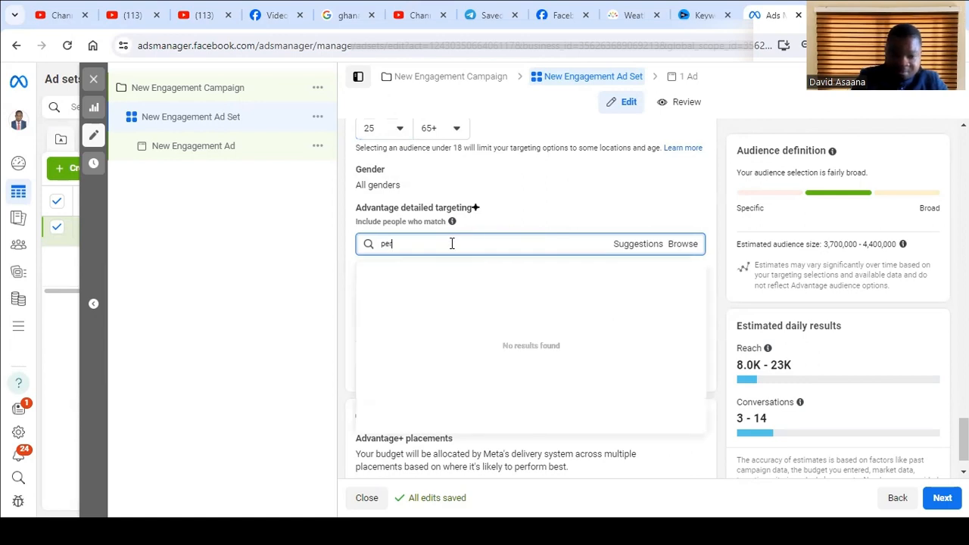
type("sonal")
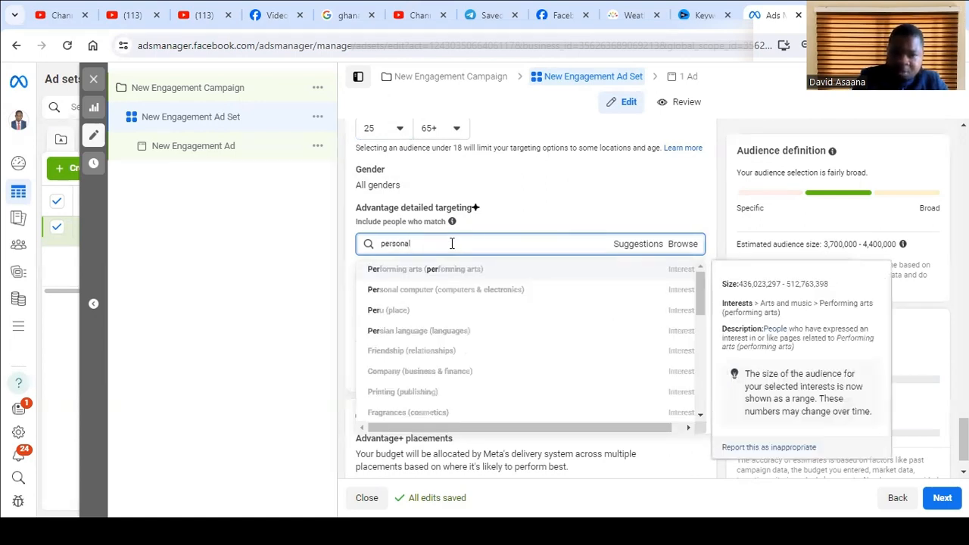
type(" developem")
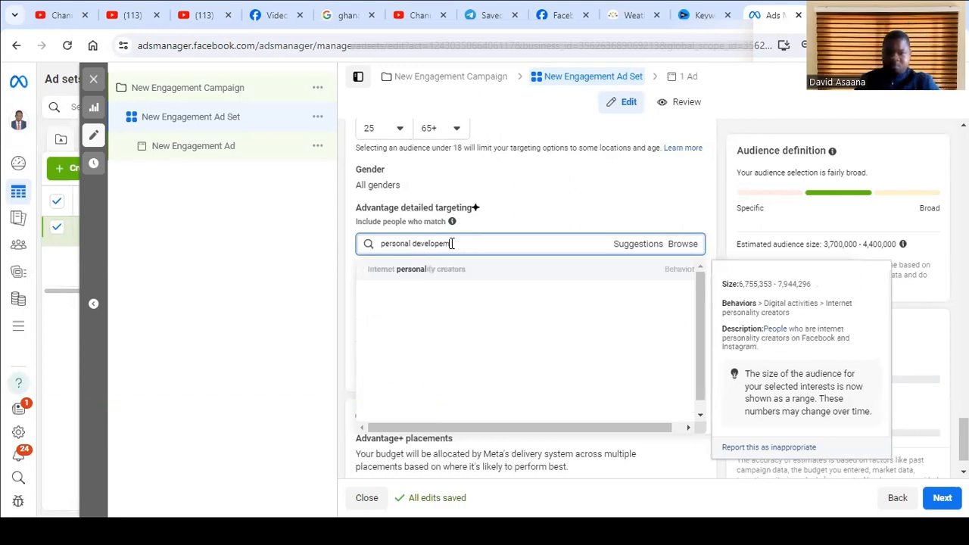
triple_click(446, 243)
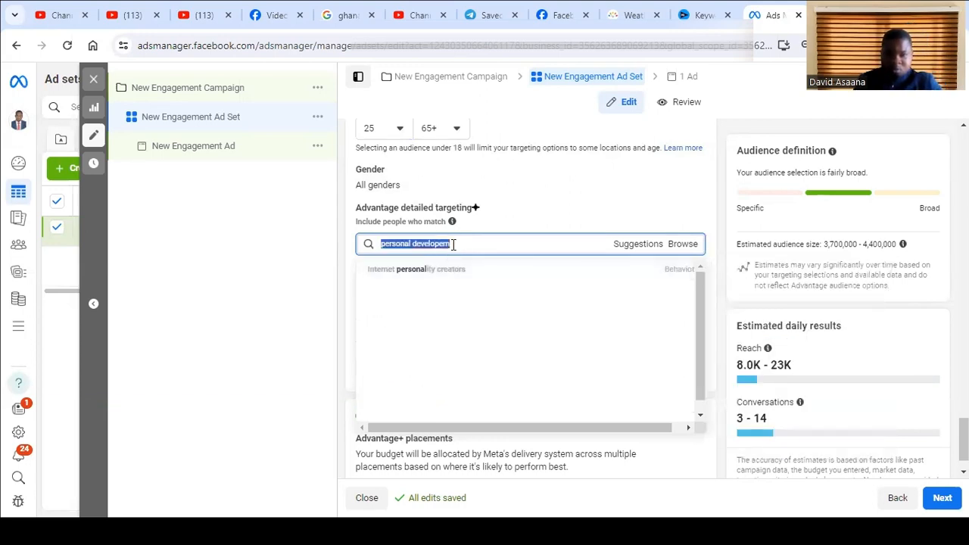
mouse_move(464, 277)
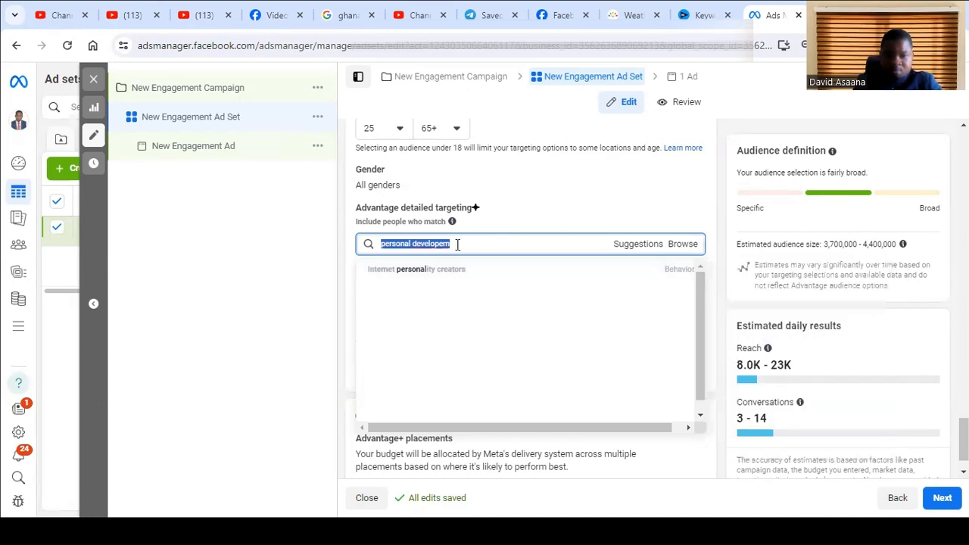
left_click(458, 244)
type("t")
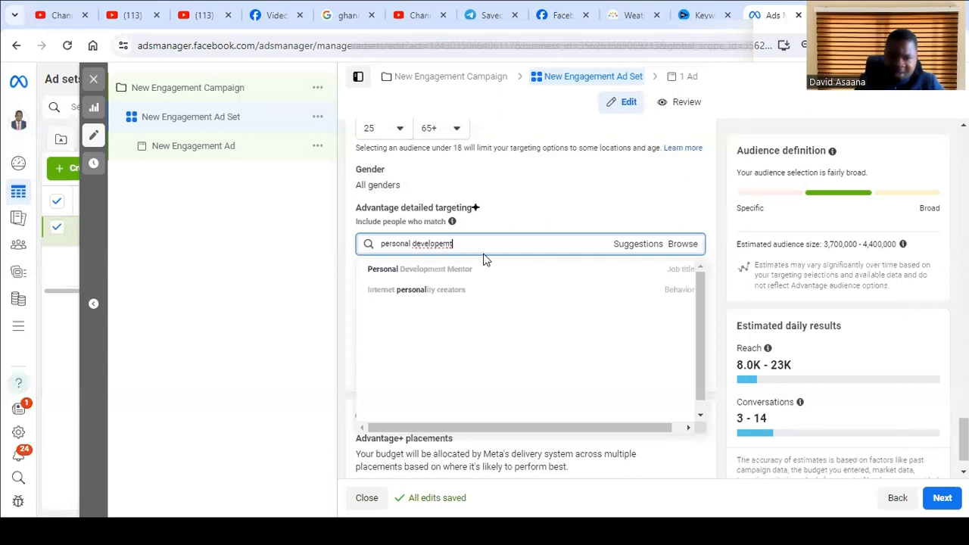
left_click(476, 273)
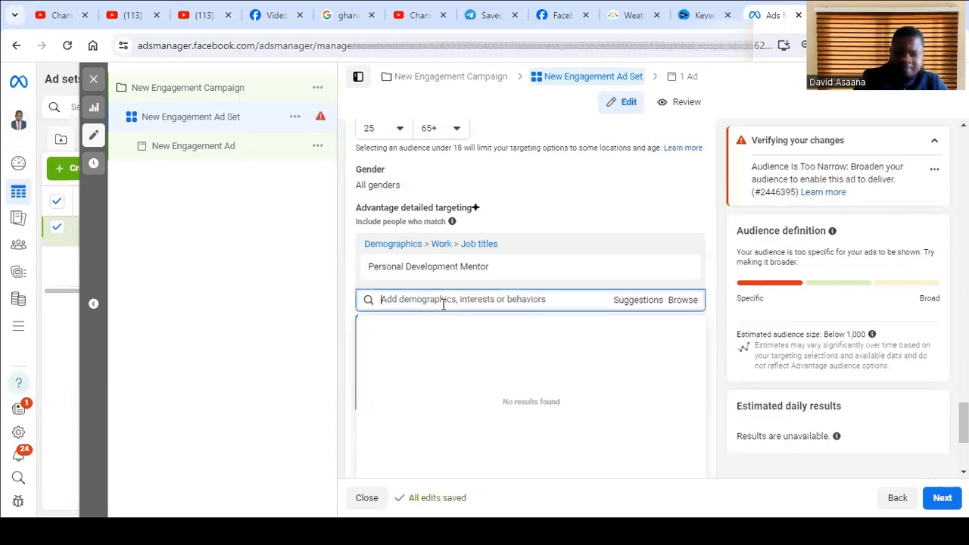
- Find the "motivational" targeting options, copy the search term, and add the job title Motivational speaker to the detailed targeting
type("mot")
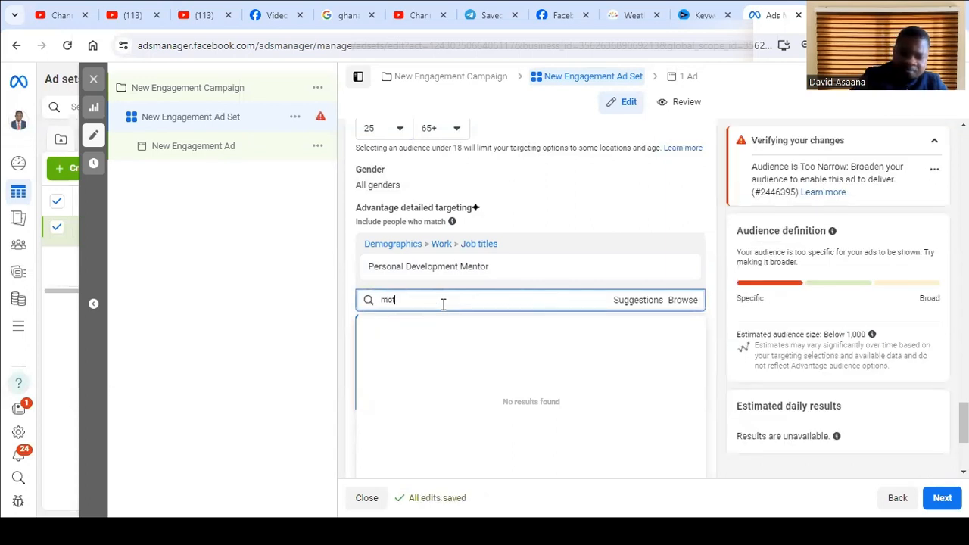
type("ivational")
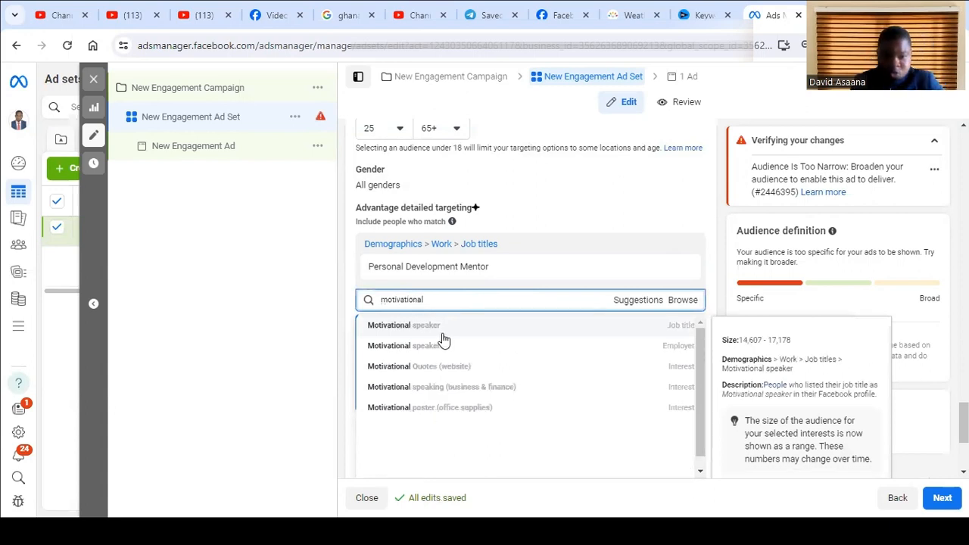
double_click(401, 301)
right_click(400, 303)
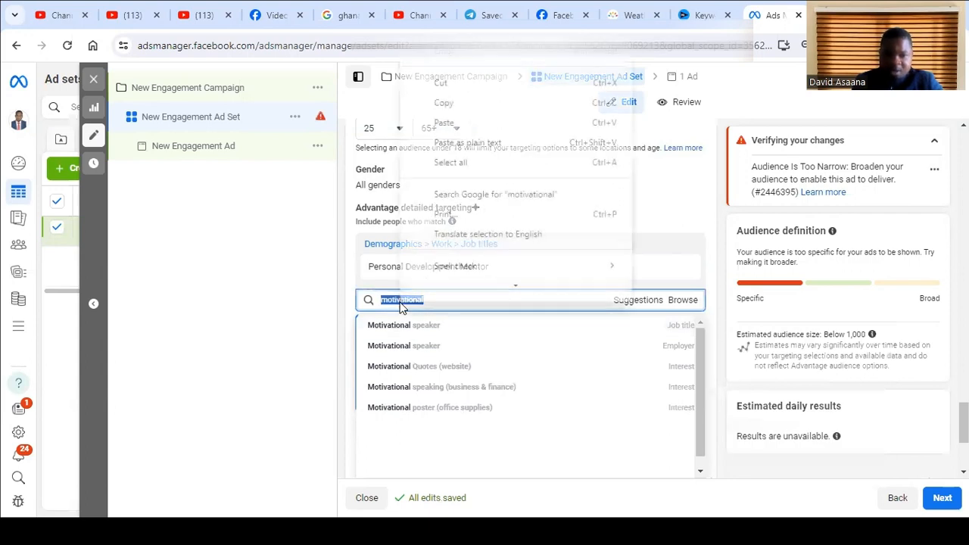
left_click(463, 106)
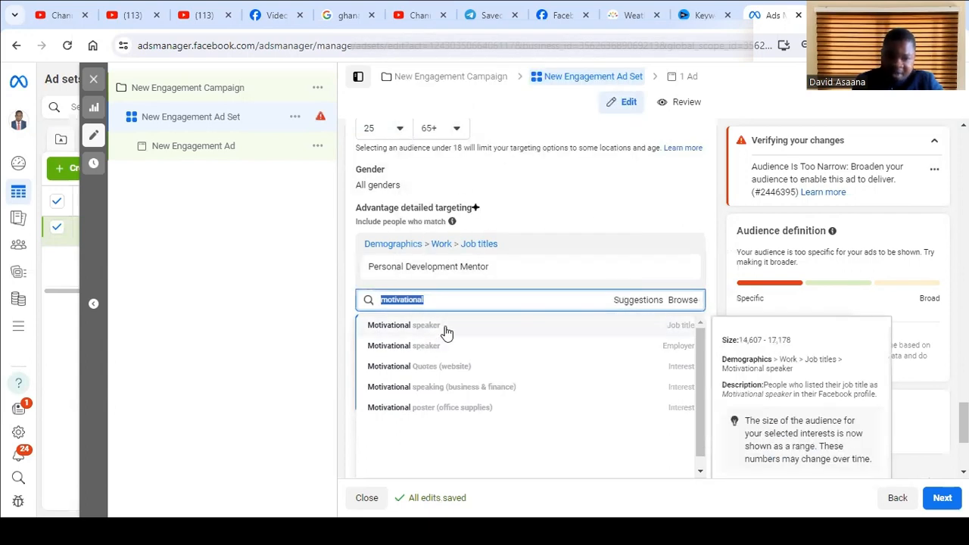
left_click(425, 324)
- Add the employer Motivational speaker and the interest Motivational Quotes (website) to the detailed targeting
left_click(419, 331)
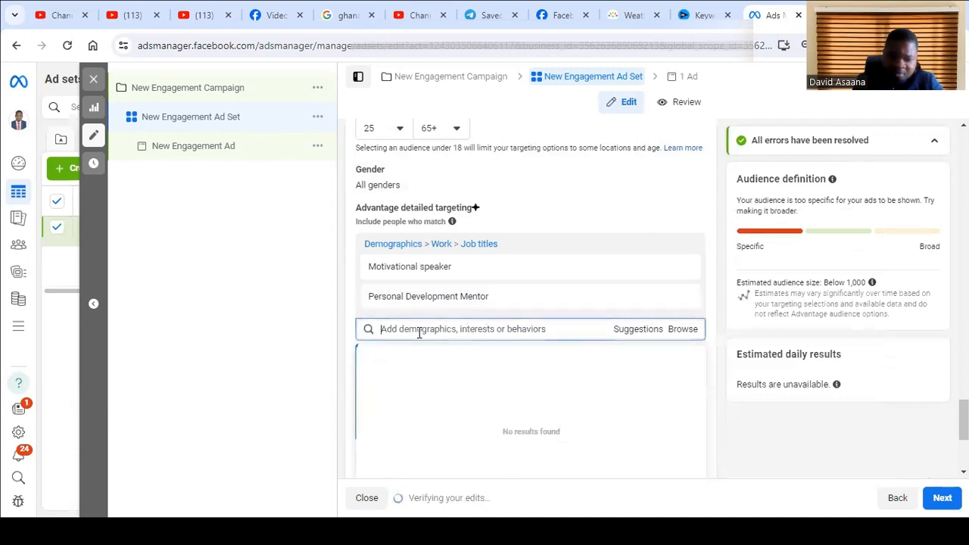
key("ctrl+v")
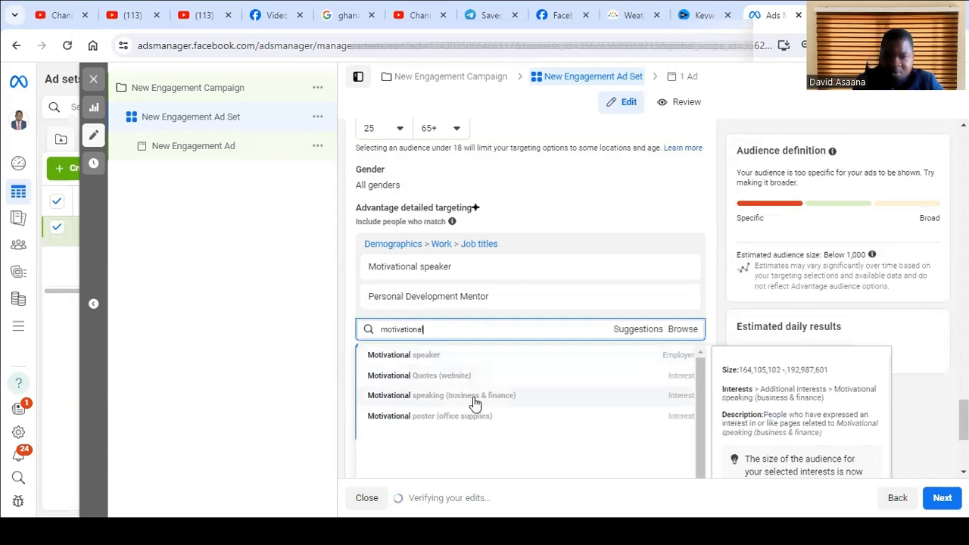
left_click(435, 354)
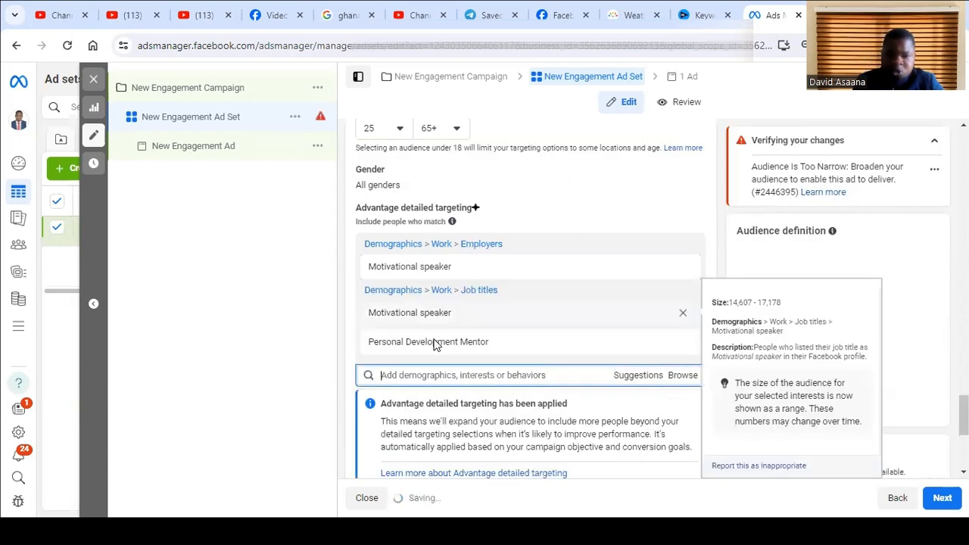
left_click(417, 376)
type("motivational")
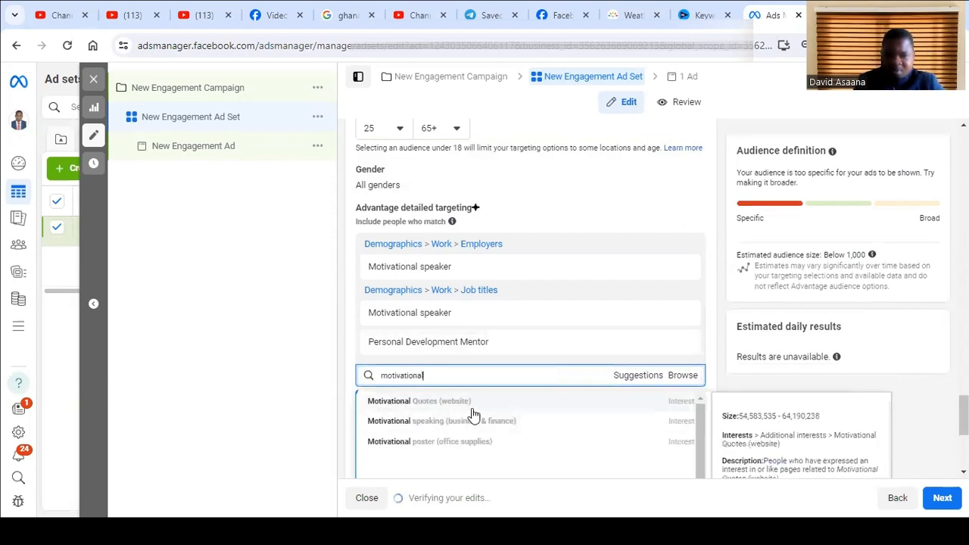
left_click(432, 401)
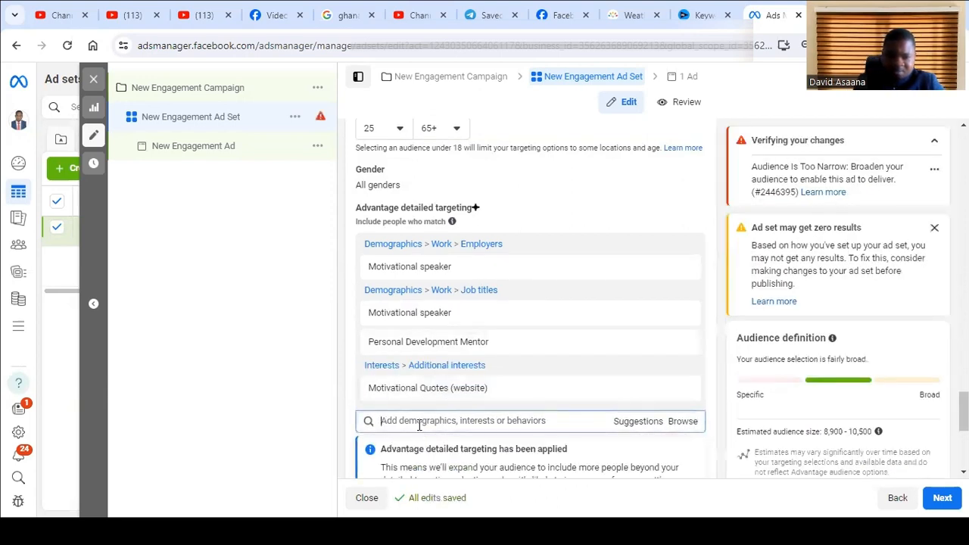
- Add the interests Motivational speaking (business & finance) and Motivational poster (office supplies) to the detailed targeting
type("motivationa")
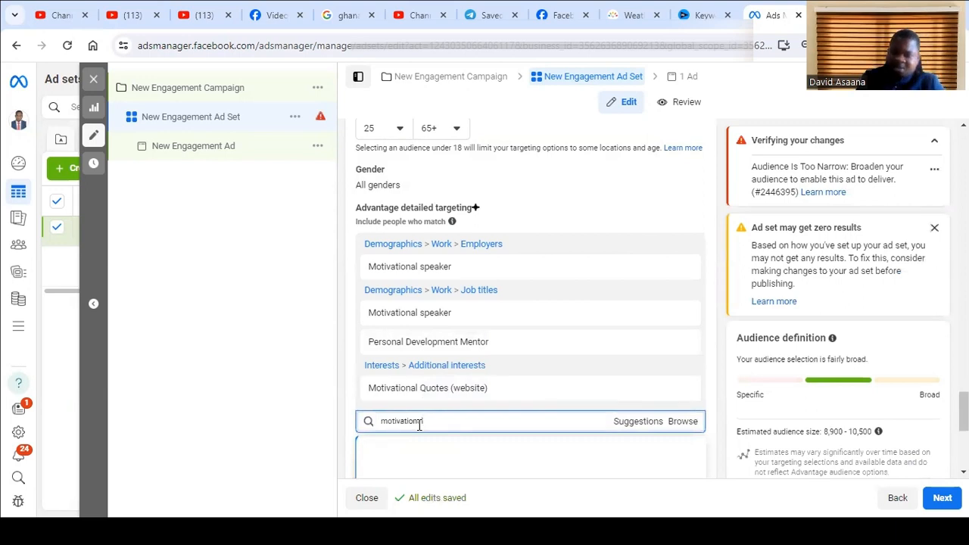
type("l")
scroll(441, 417, "down", 3)
left_click(484, 235)
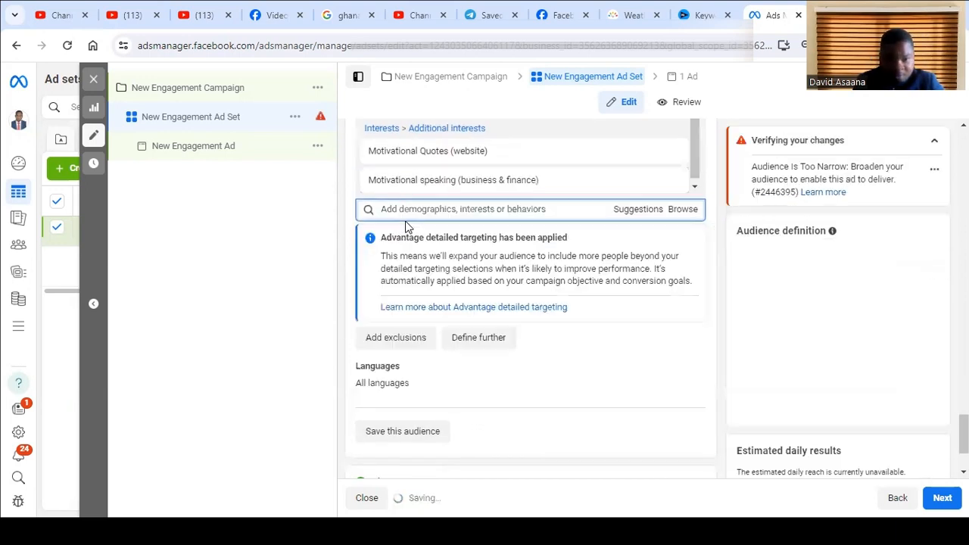
type("motivational")
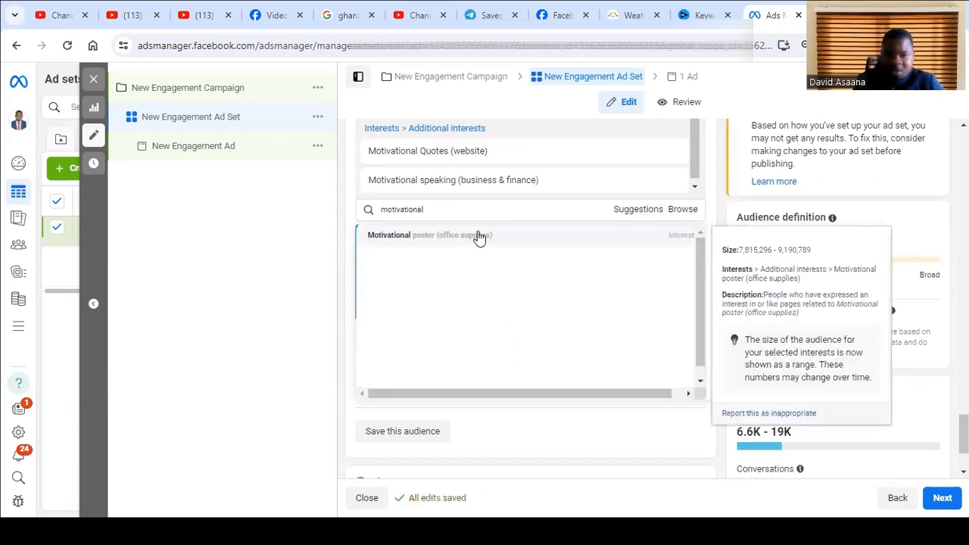
left_click(479, 236)
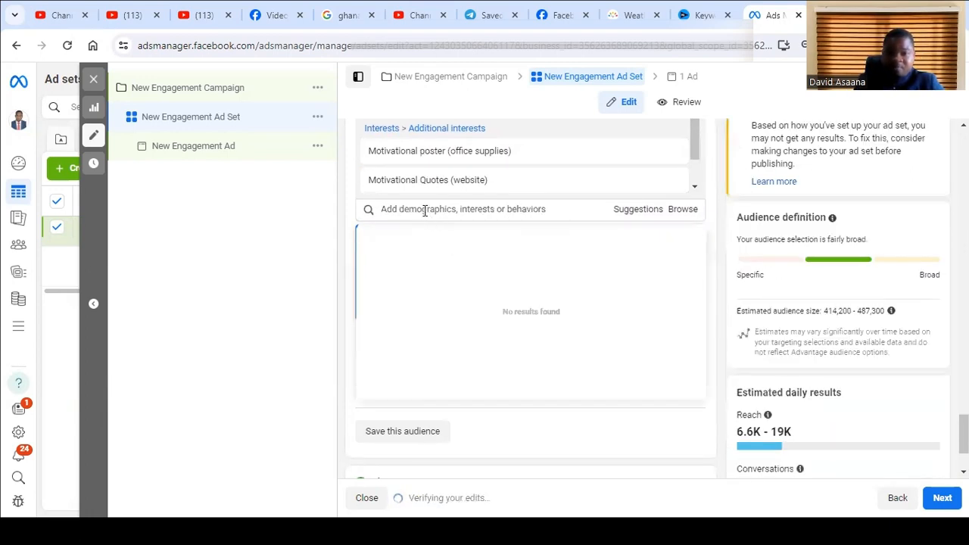
key("ctrl+v")
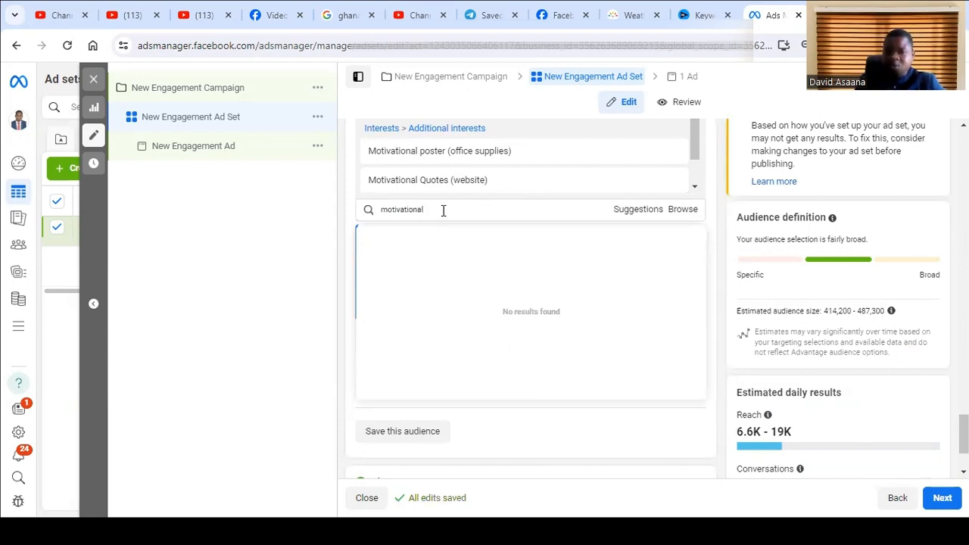
key("BackSpace")
key("BackSpace")
key("BackSpace")
key("BackSpace")
key("BackSpace")
key("BackSpace")
key("BackSpace")
key("BackSpace")
key("BackSpace")
key("BackSpace")
key("BackSpace")
key("BackSpace")
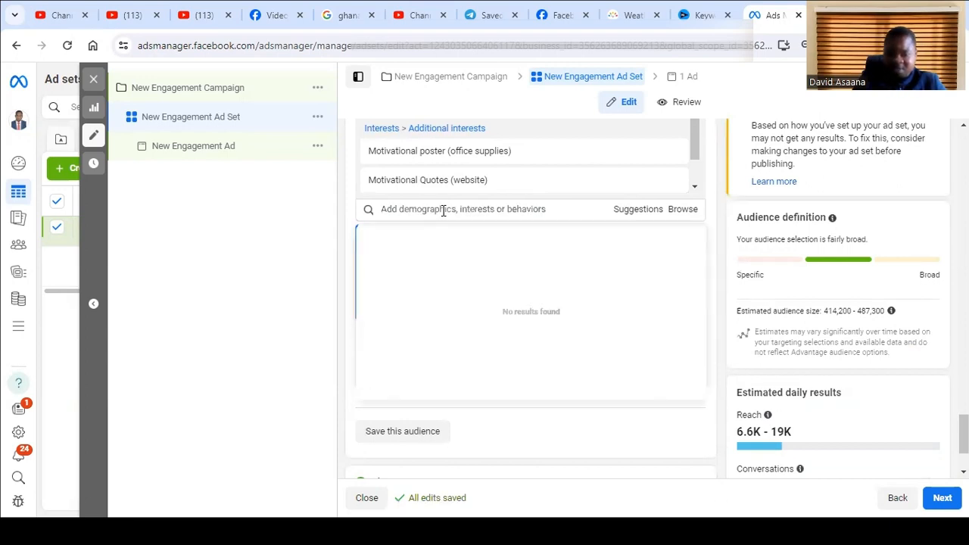
- Search the detailed targeting for "books" and add the interest E-books (publications)
type("books")
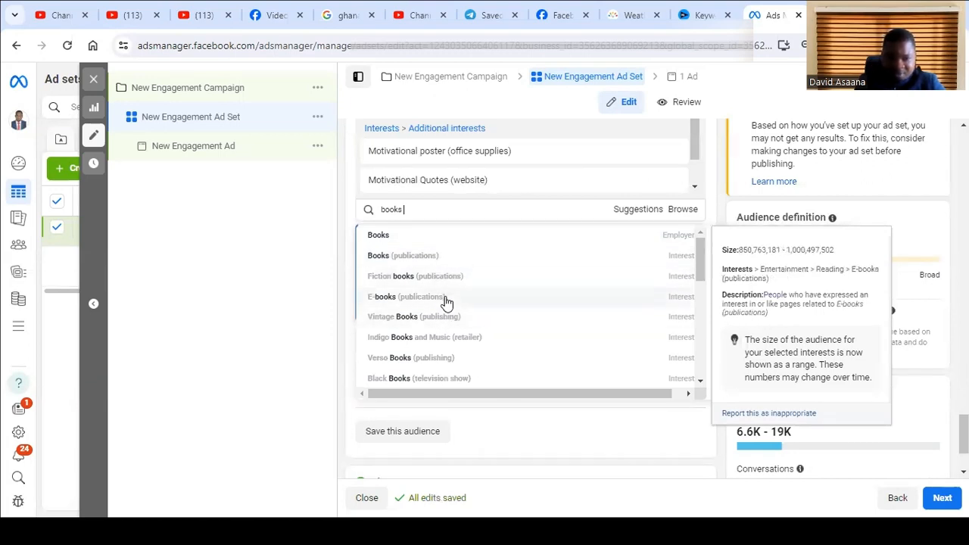
left_click(447, 299)
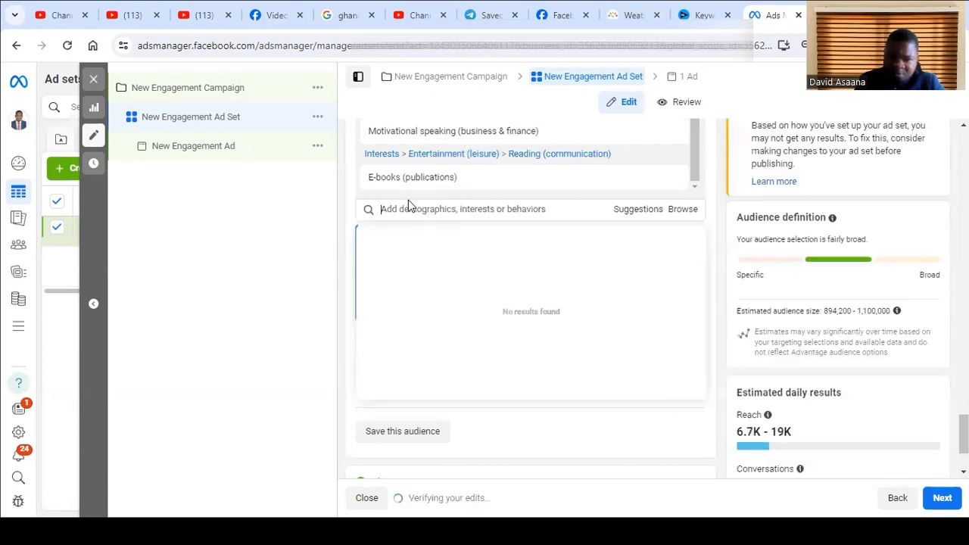
type("motivational")
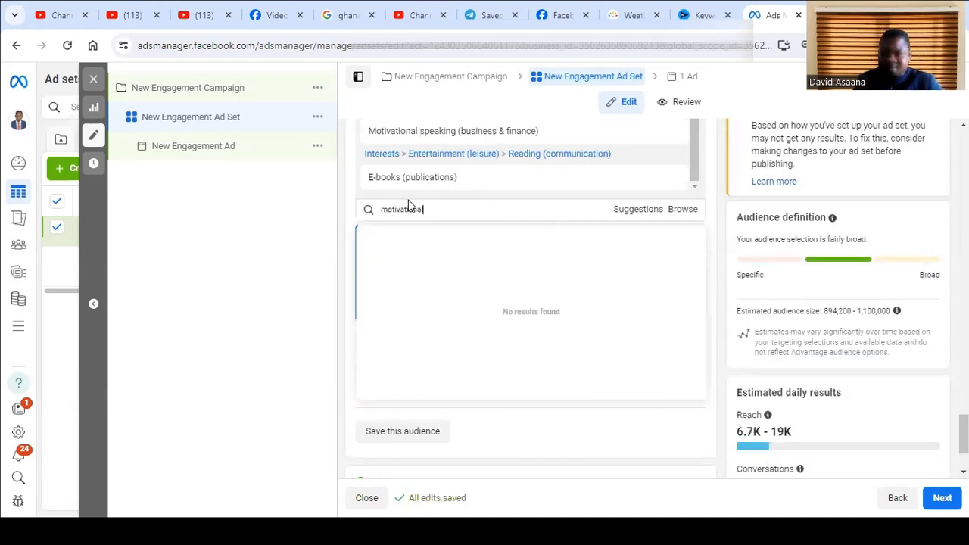
scroll(469, 367, "down", 1)
scroll(470, 367, "down", 2)
scroll(450, 250, "up", 3)
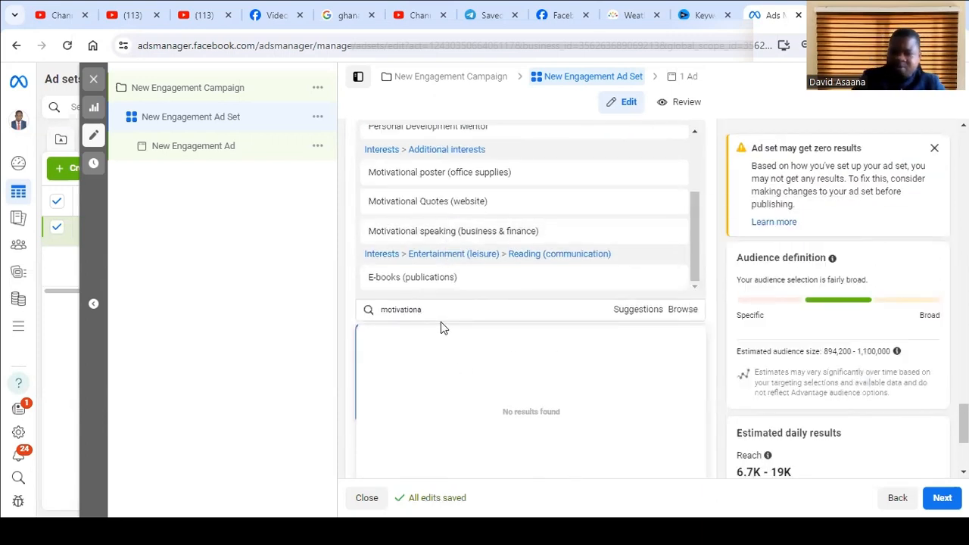
key("BackSpace")
key("BackSpace")
key("BackSpace")
key("BackSpace")
key("BackSpace")
key("BackSpace")
key("BackSpace")
key("BackSpace")
key("BackSpace")
key("BackSpace")
key("BackSpace")
- Search the detailed targeting for "books" and add the interest I Love Reading Books (club)
type("books")
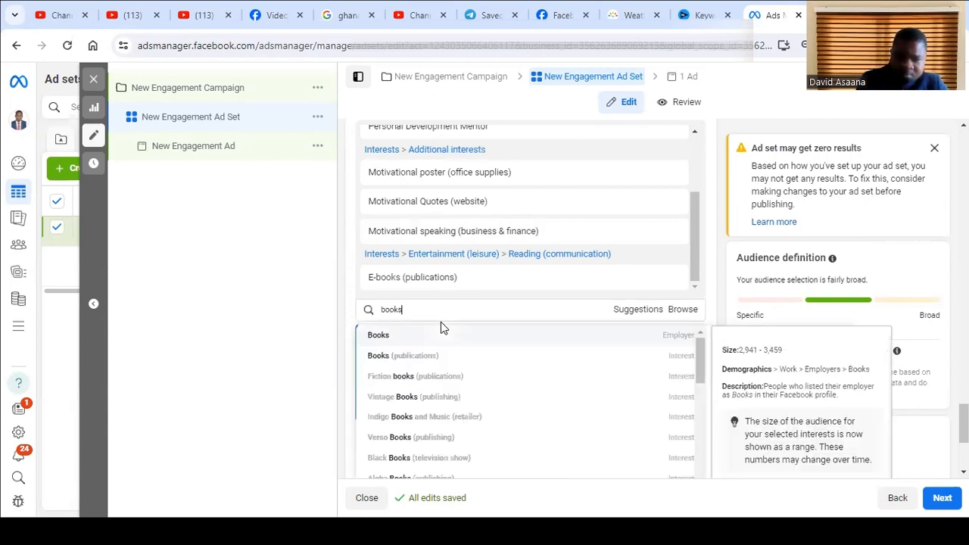
scroll(485, 355, "down", 1)
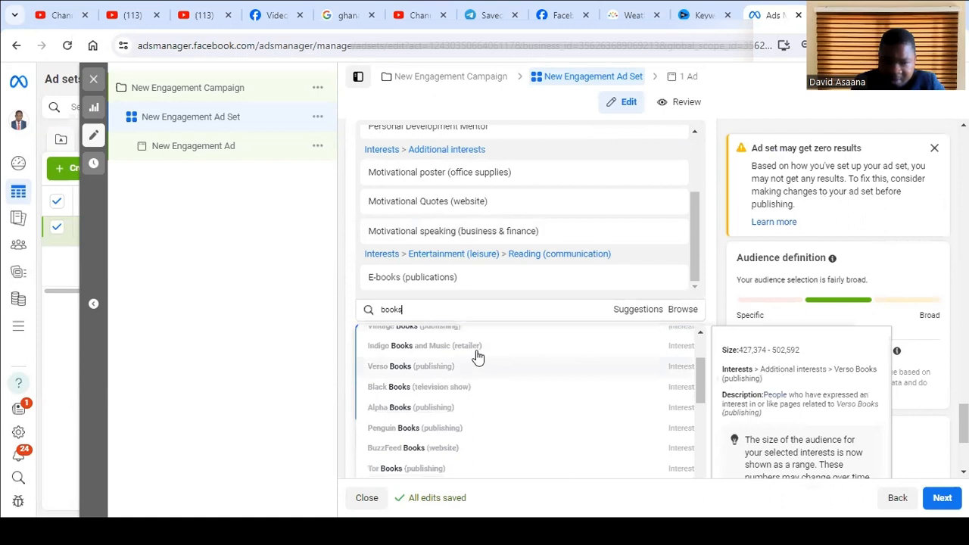
scroll(447, 398, "up", 2)
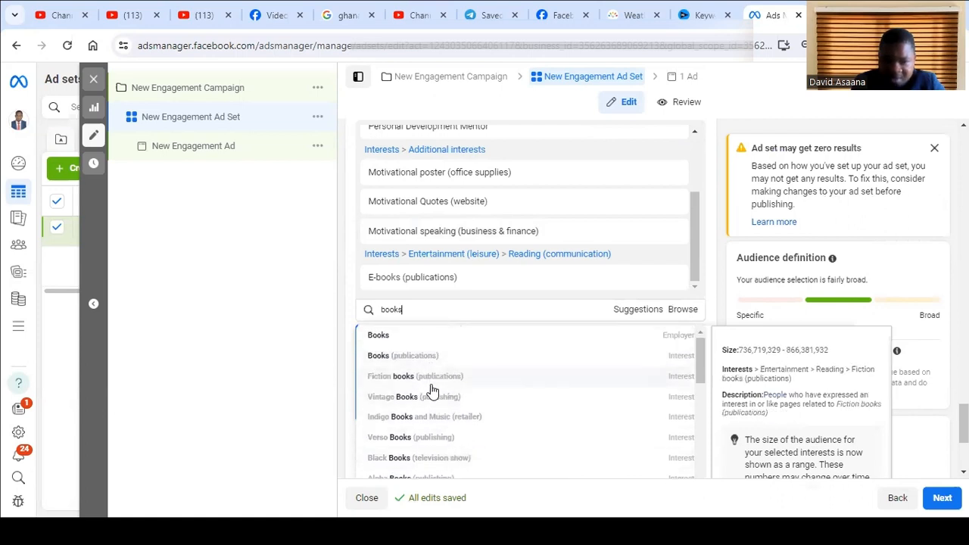
scroll(454, 416, "down", 2)
scroll(447, 394, "down", 3)
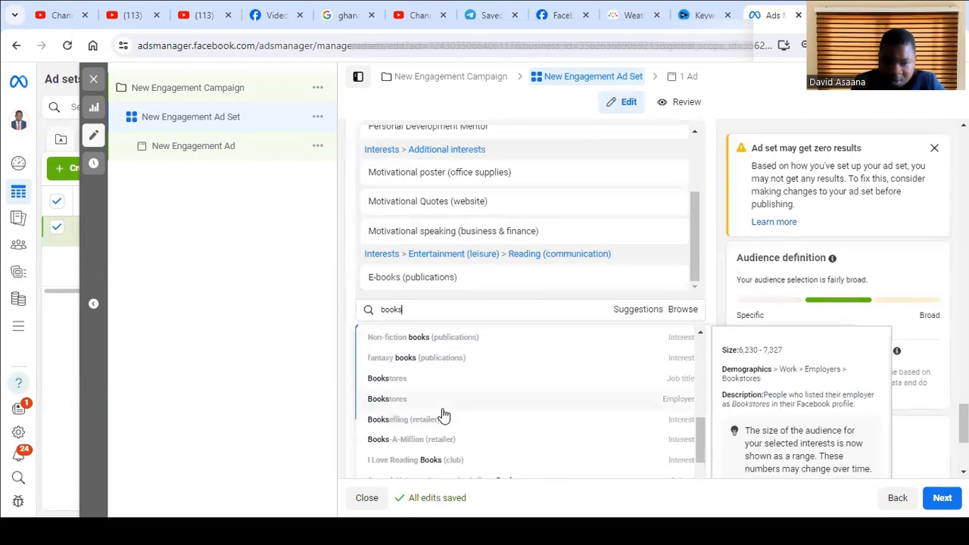
scroll(443, 415, "down", 2)
scroll(471, 415, "down", 3)
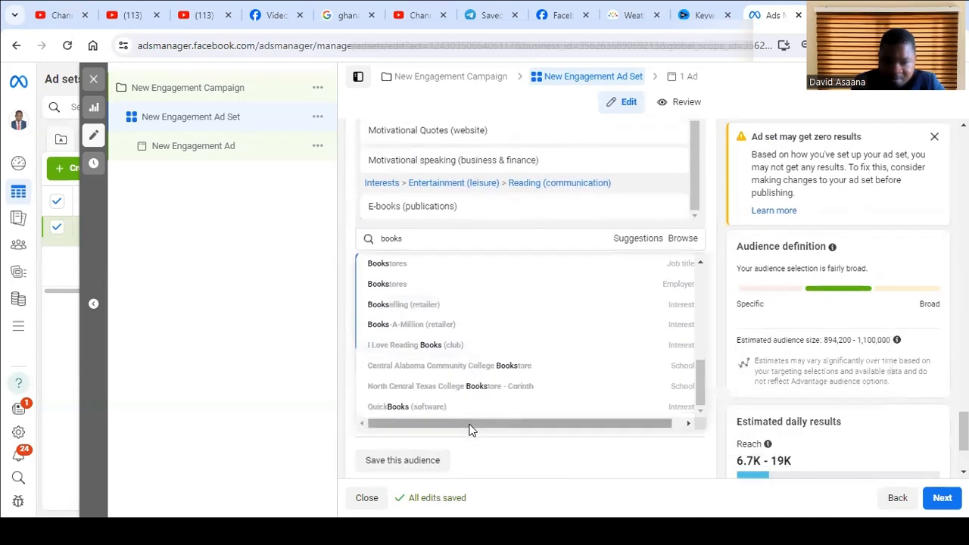
mouse_move(461, 357)
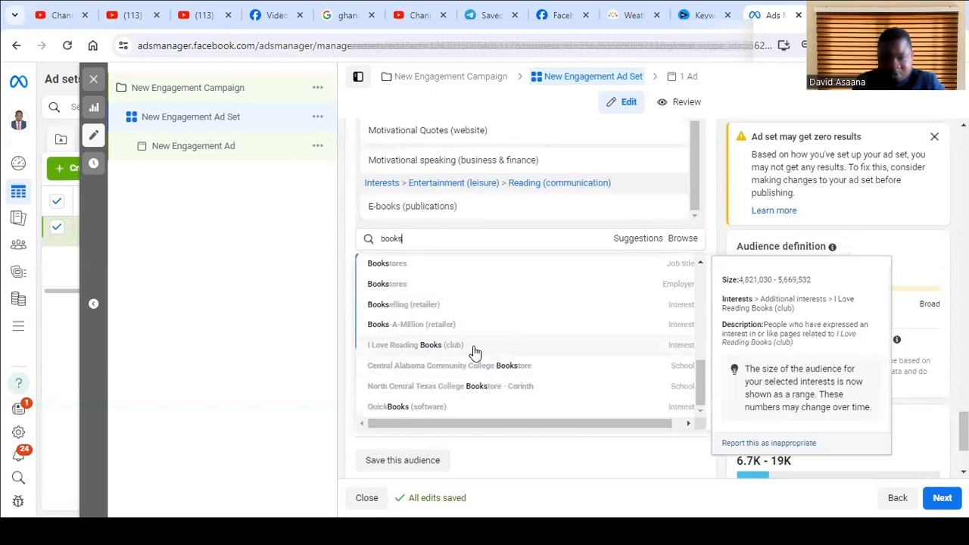
left_click(474, 349)
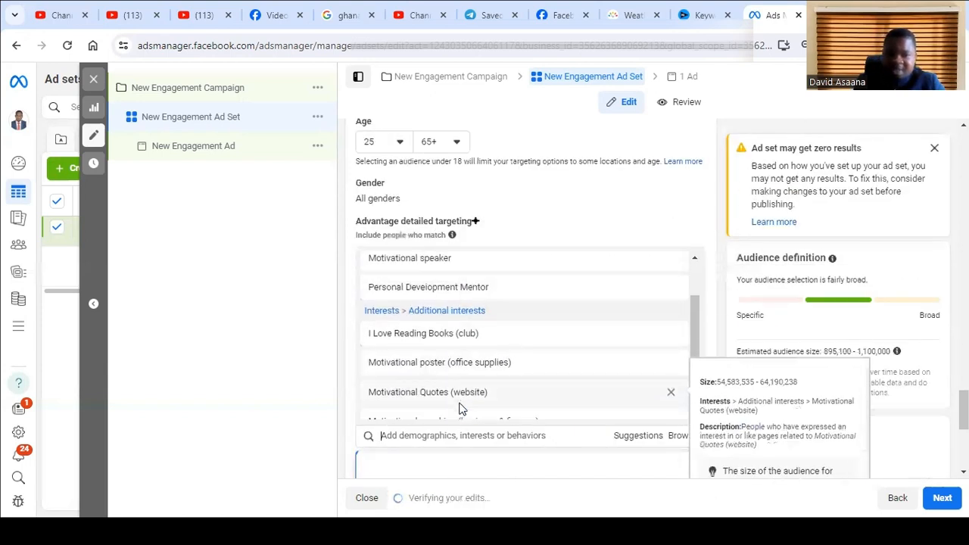
- Search the detailed targeting for "inspira" and add the interest Inspirational Quotes (website)
scroll(466, 341, "up", 2)
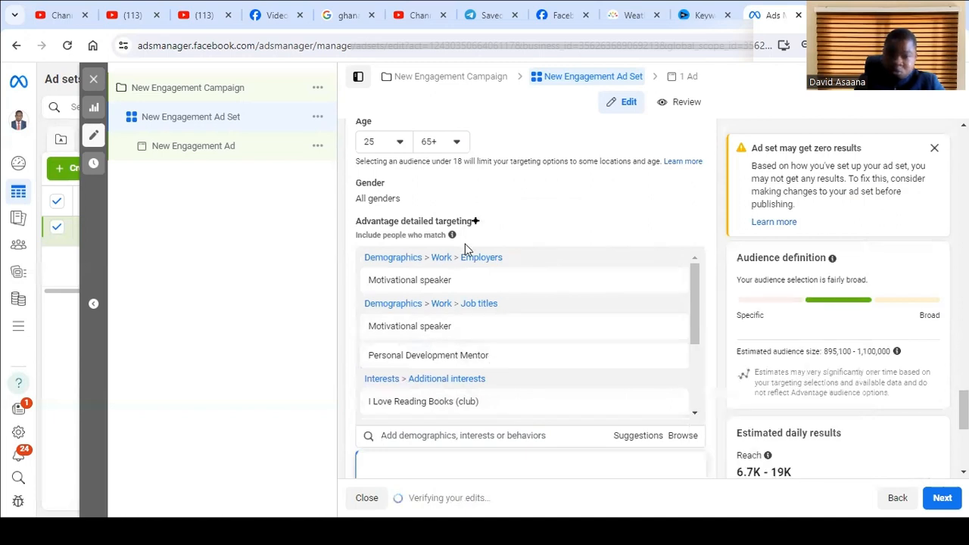
left_click(426, 436)
type("inspira")
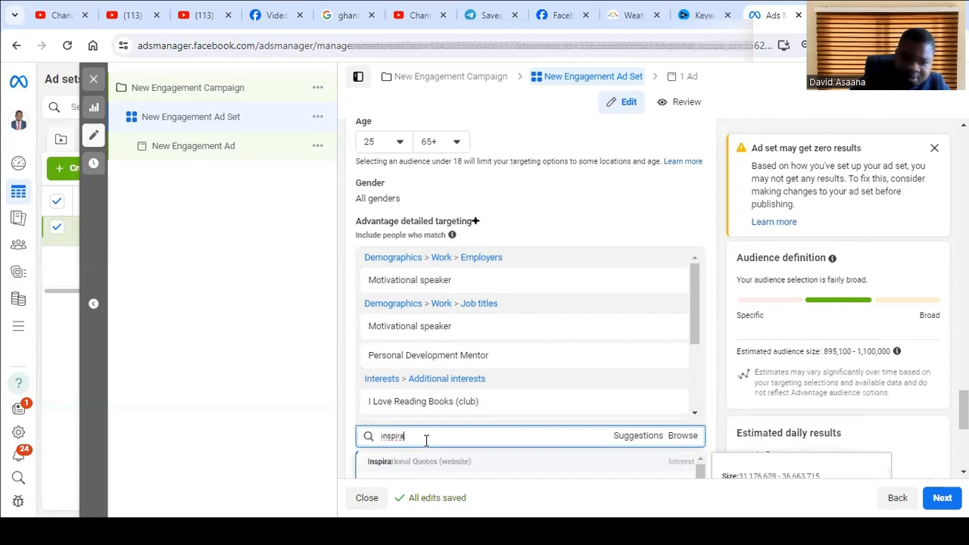
left_click(461, 463)
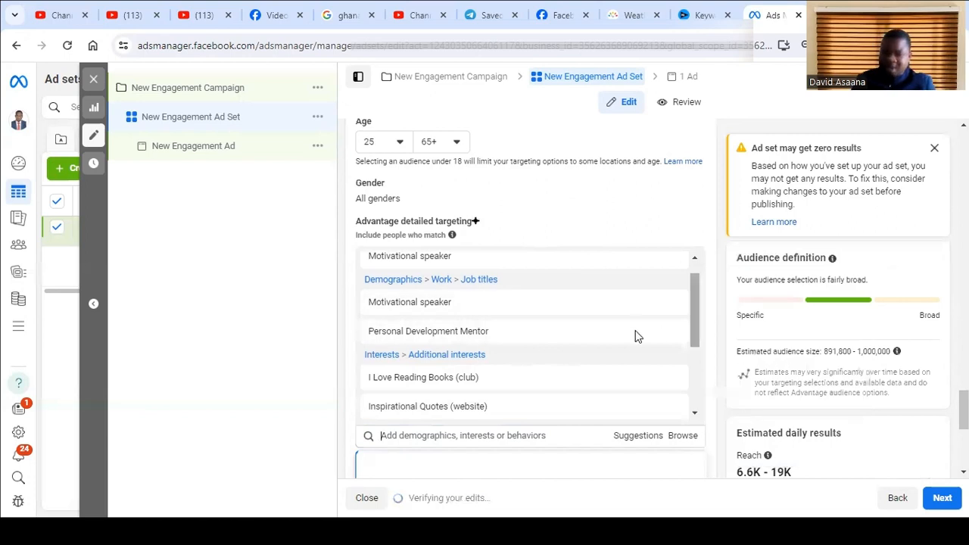
scroll(508, 330, "up", 1)
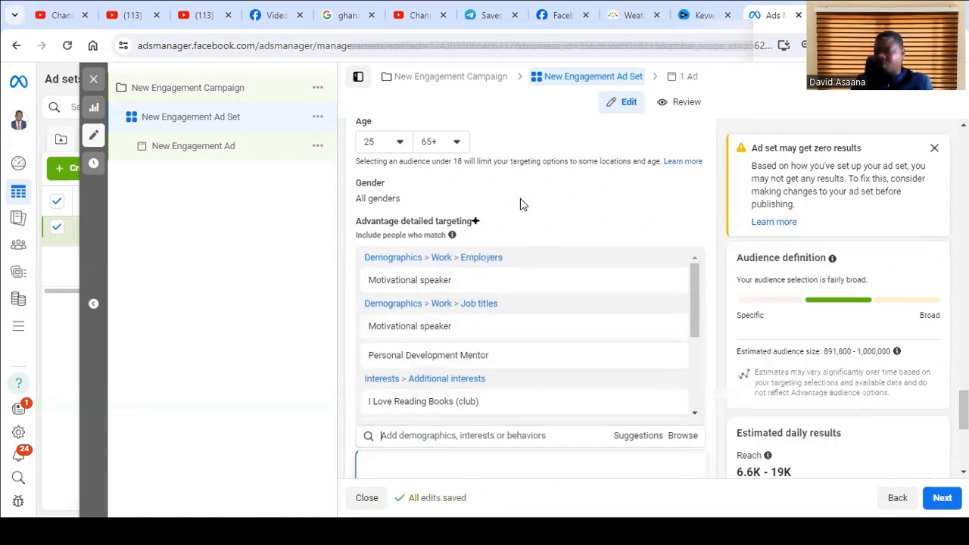
- Save the defined audience under the name "Book audience trial"
scroll(643, 371, "down", 5)
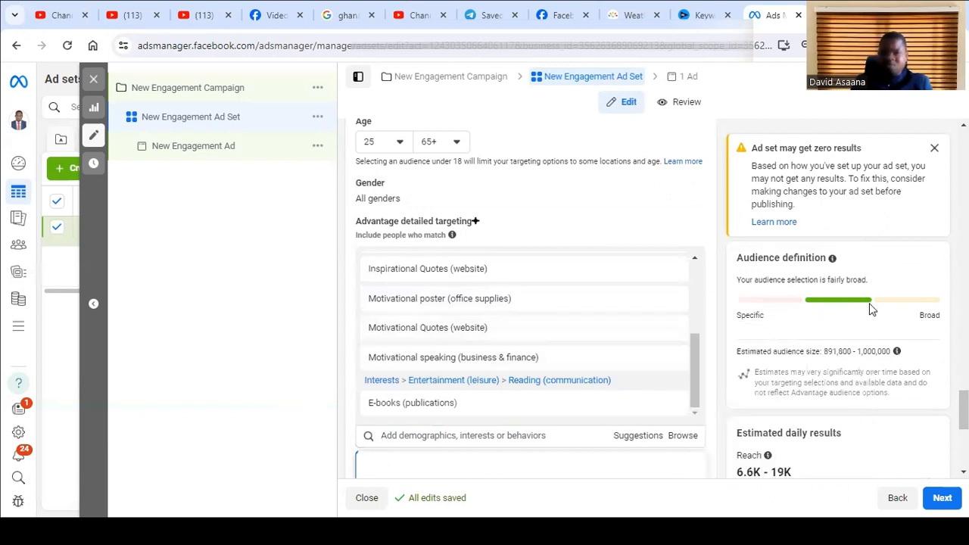
scroll(860, 448, "down", 5)
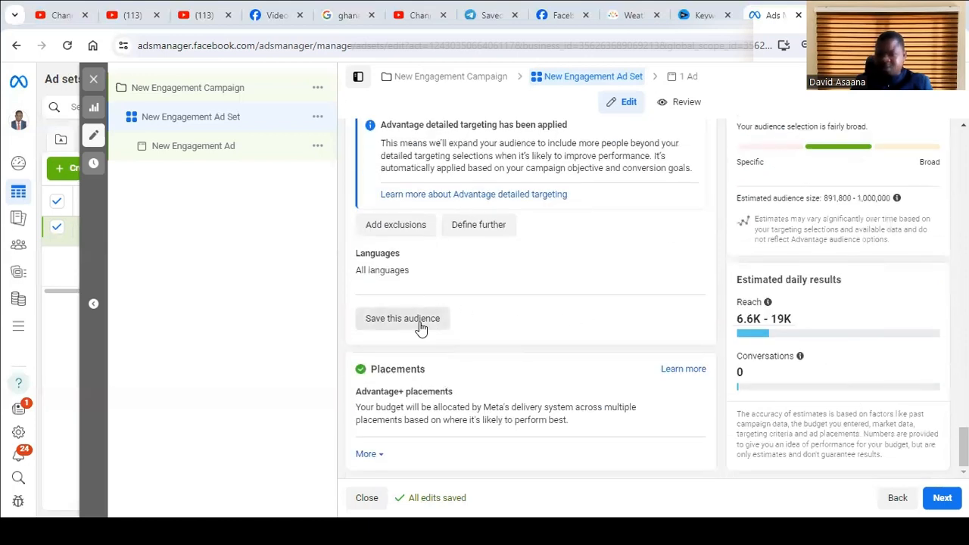
scroll(643, 316, "up", 3)
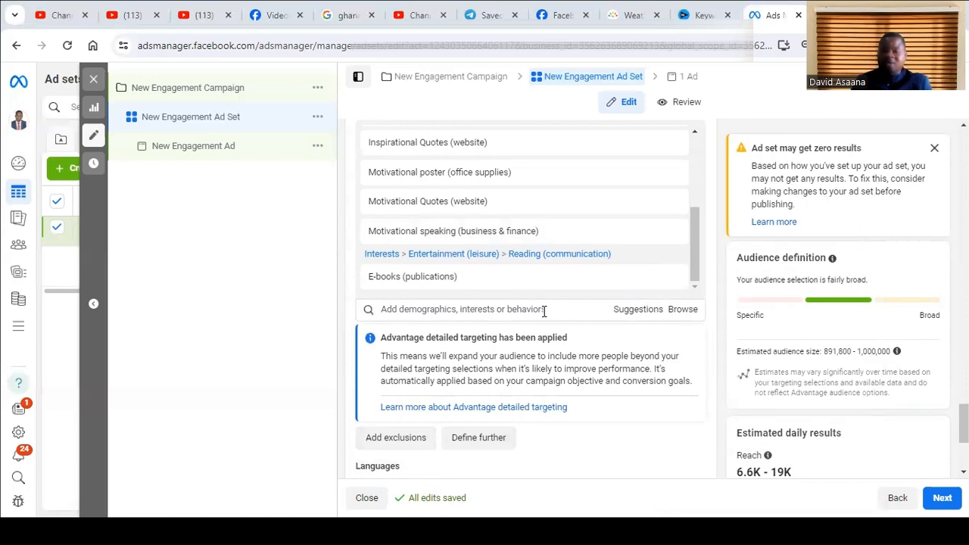
scroll(503, 292, "down", 2)
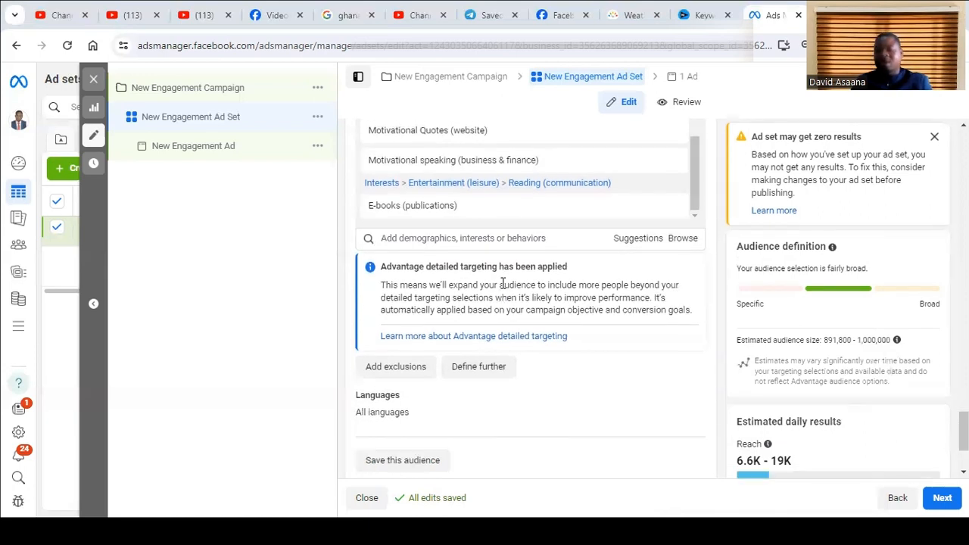
scroll(509, 307, "down", 1)
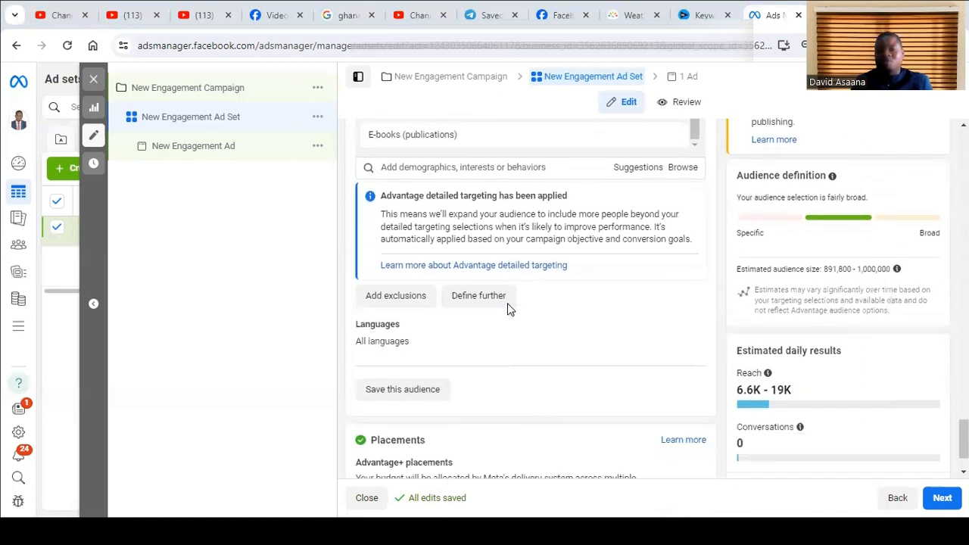
left_click(401, 390)
left_click(541, 203)
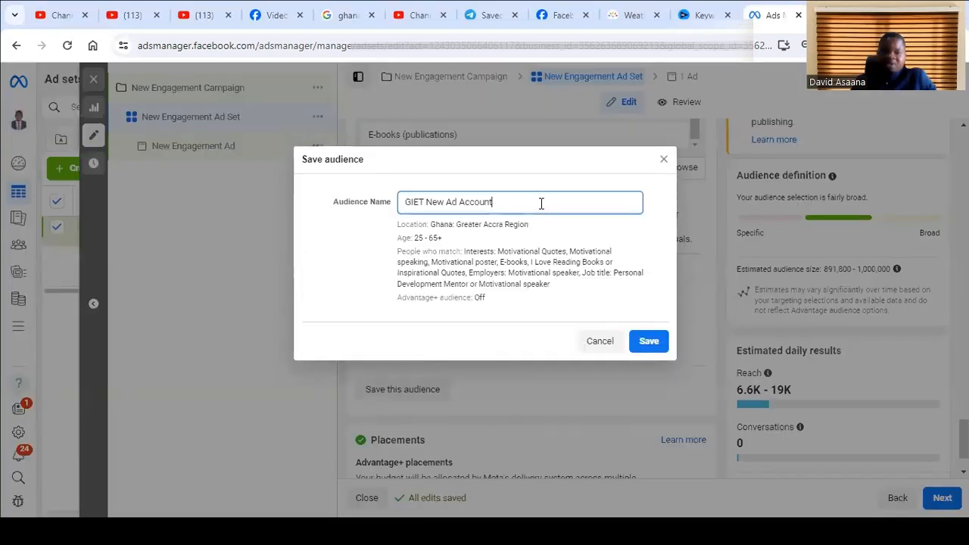
key("BackSpace")
key("BackSpace")
key("BackSpace")
key("BackSpace")
key("BackSpace")
key("BackSpace")
key("BackSpace")
key("BackSpace")
key("BackSpace")
key("BackSpace")
key("BackSpace")
key("BackSpace")
key("BackSpace")
key("BackSpace")
key("BackSpace")
key("BackSpace")
key("BackSpace")
key("BackSpace")
key("BackSpace")
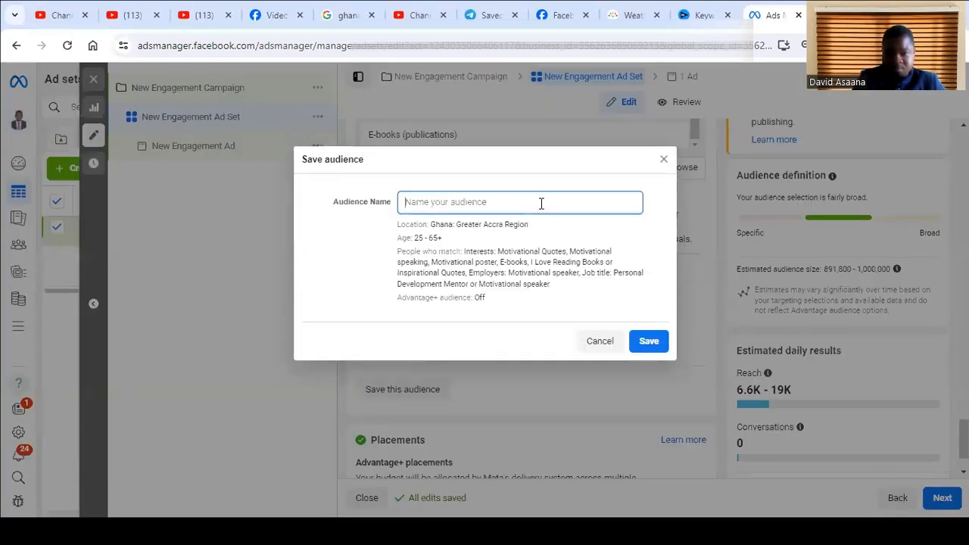
type("Book au")
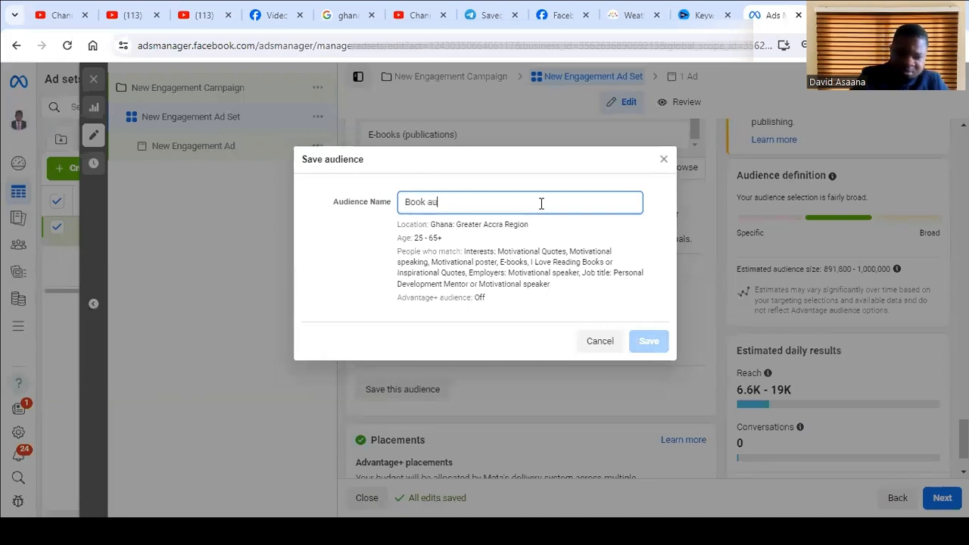
type("dien")
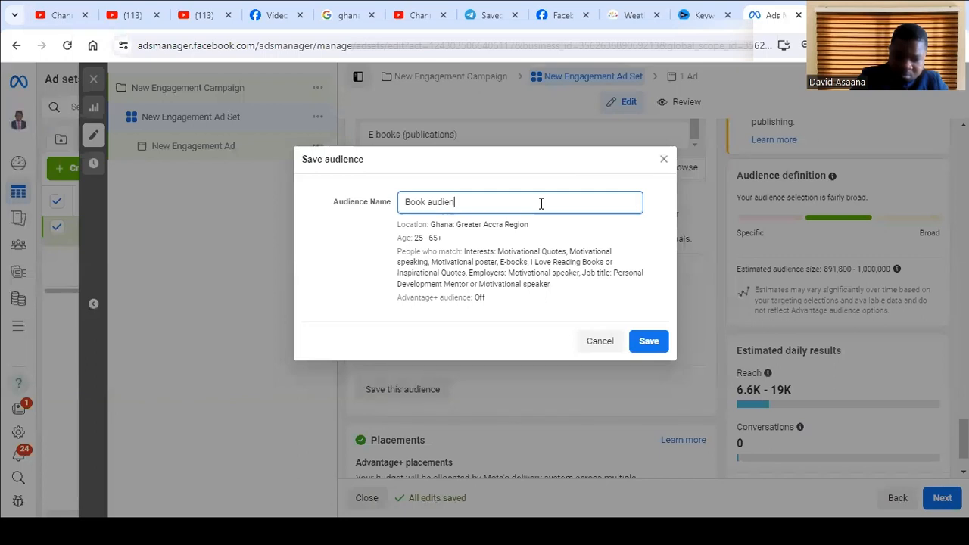
type("ce trial")
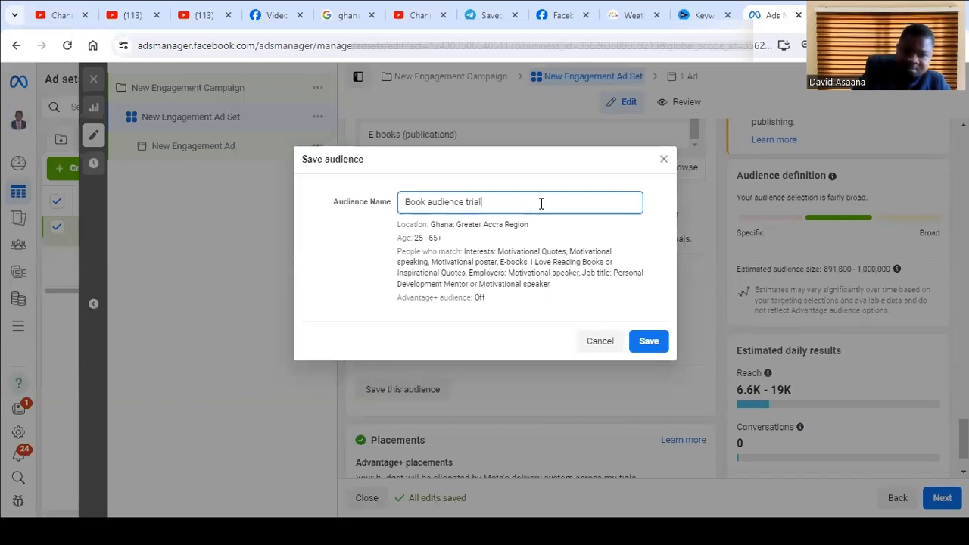
left_click(649, 347)
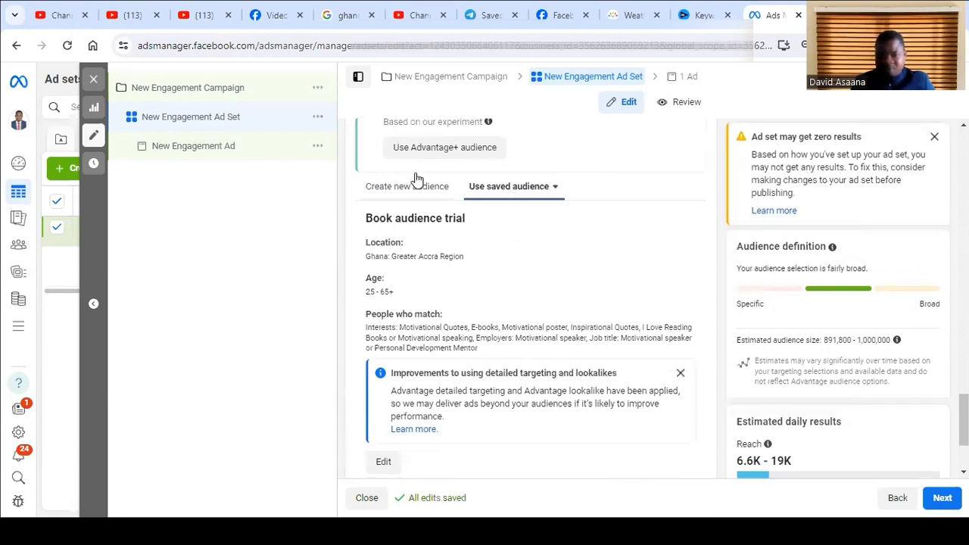
- Switch the ad set from the saved audience to creating a new audience and dismiss the Advantage lookalike notice
scroll(530, 243, "down", 2)
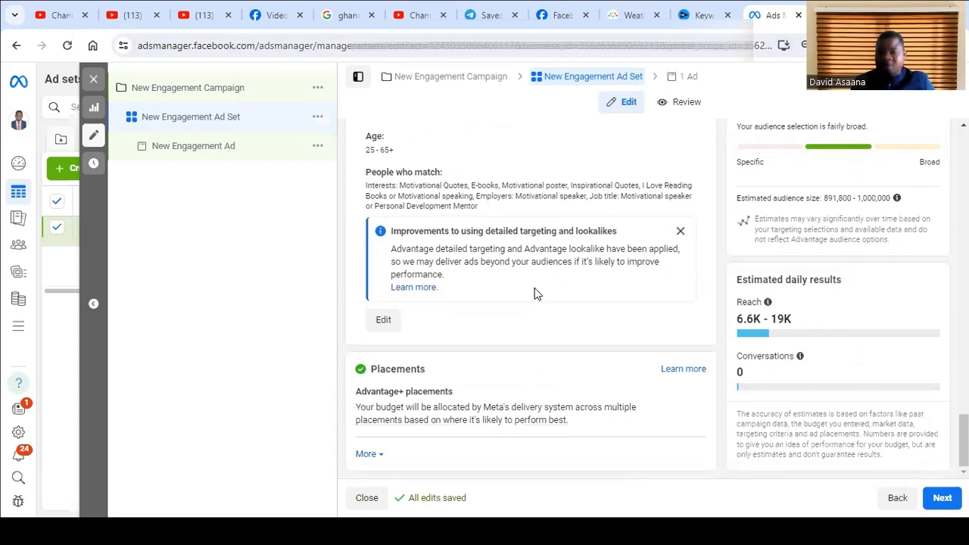
scroll(534, 292, "up", 2)
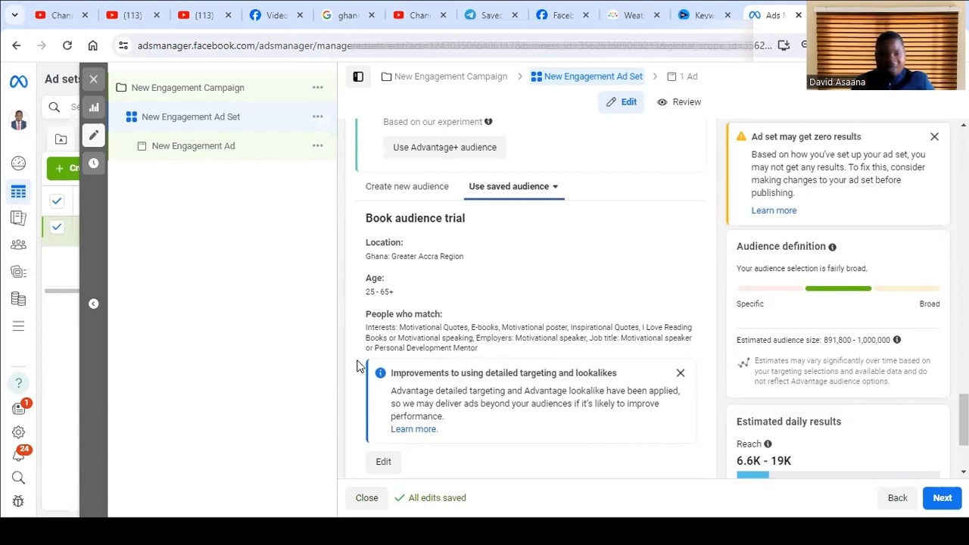
scroll(359, 379, "down", 1)
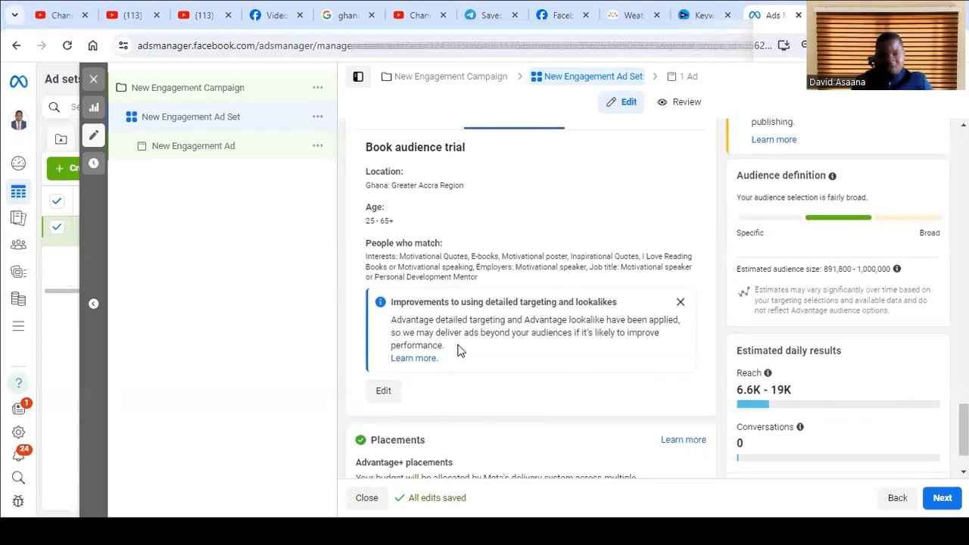
scroll(460, 349, "up", 5)
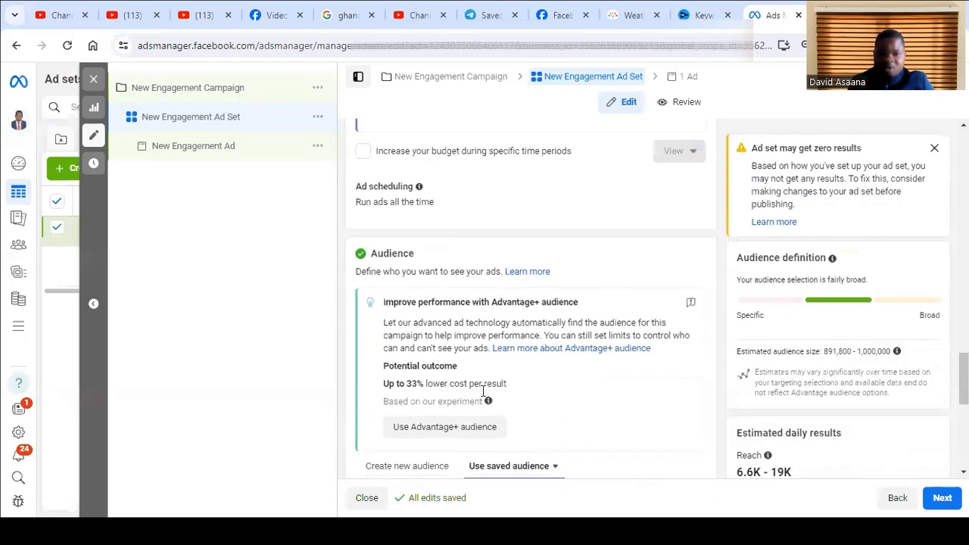
scroll(426, 341, "down", 2)
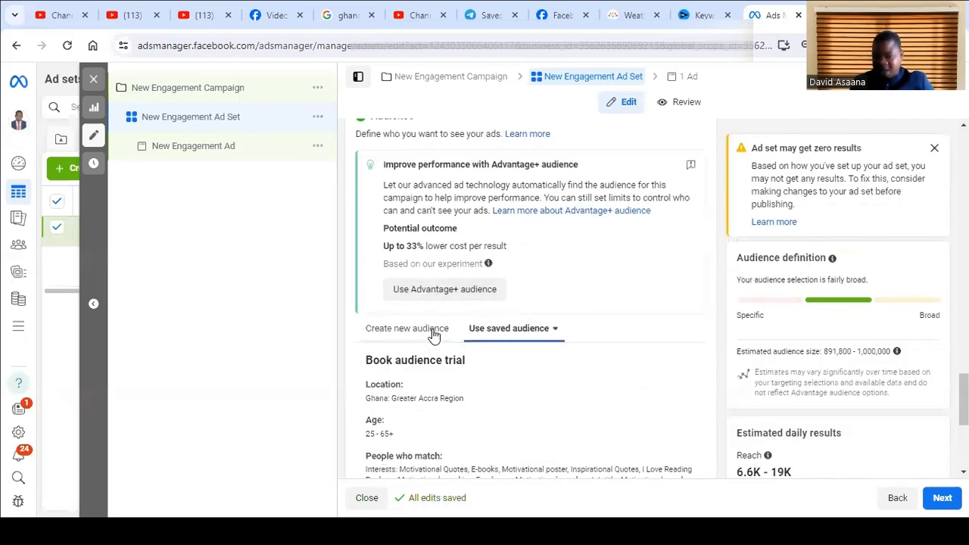
left_click(434, 330)
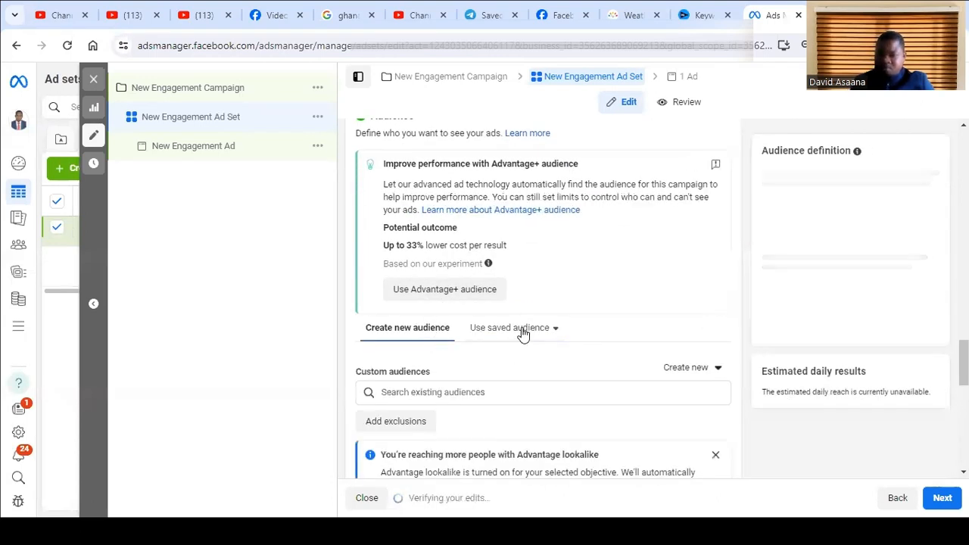
scroll(481, 339, "down", 2)
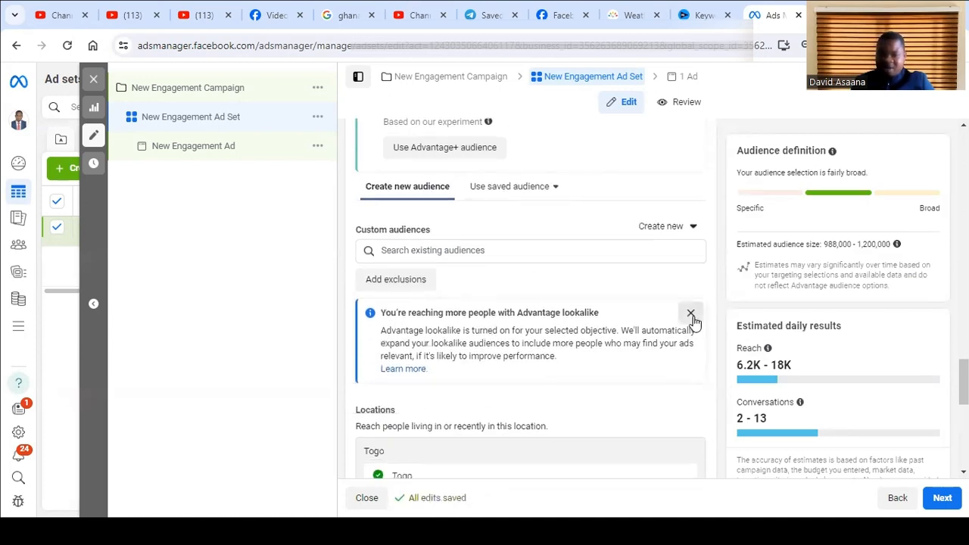
left_click(690, 313)
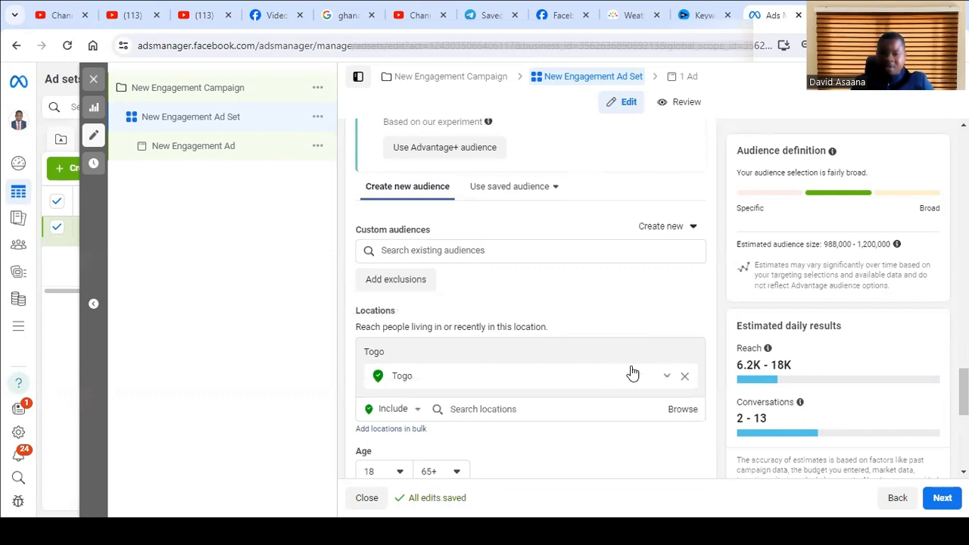
- Replace the location Togo with Greater Accra Region, Ghana in the new audience
left_click(686, 375)
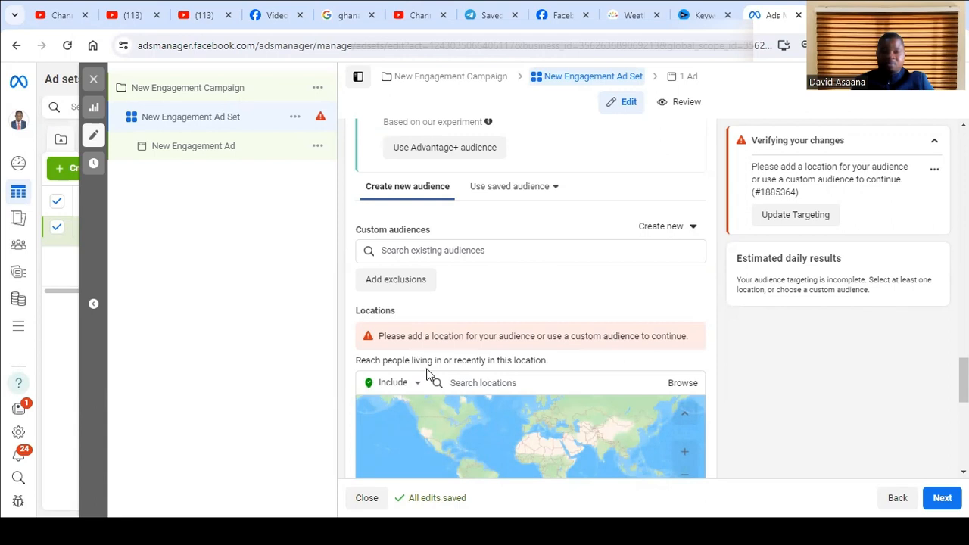
left_click(472, 386)
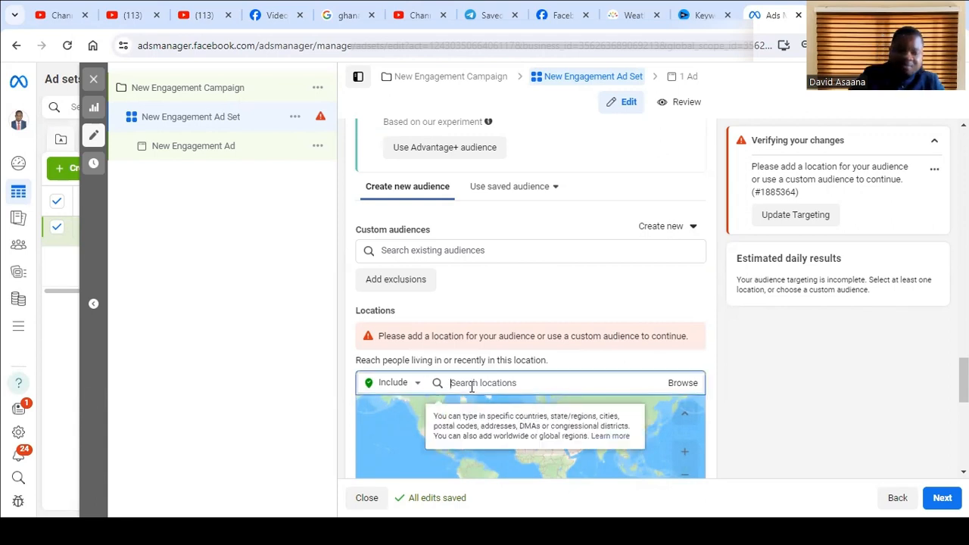
type("greater ")
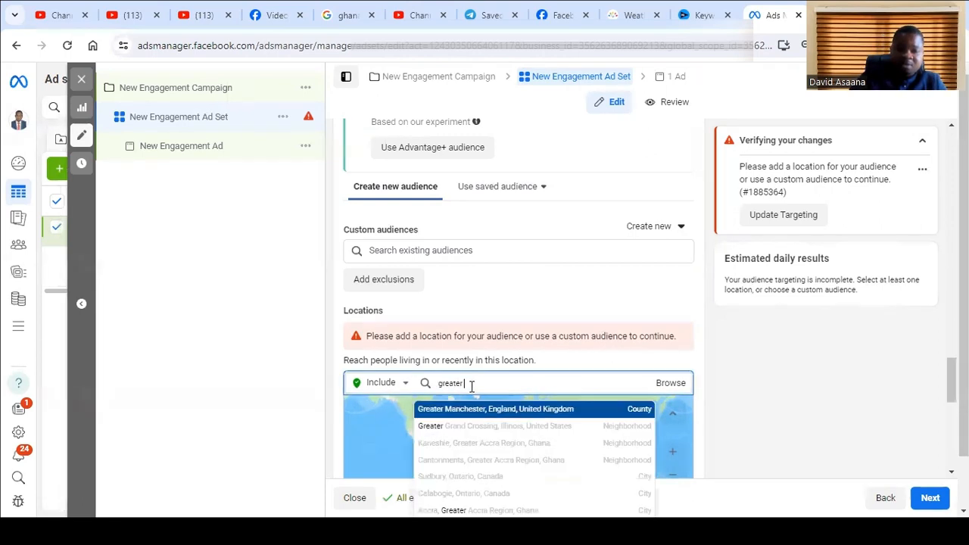
type("accra")
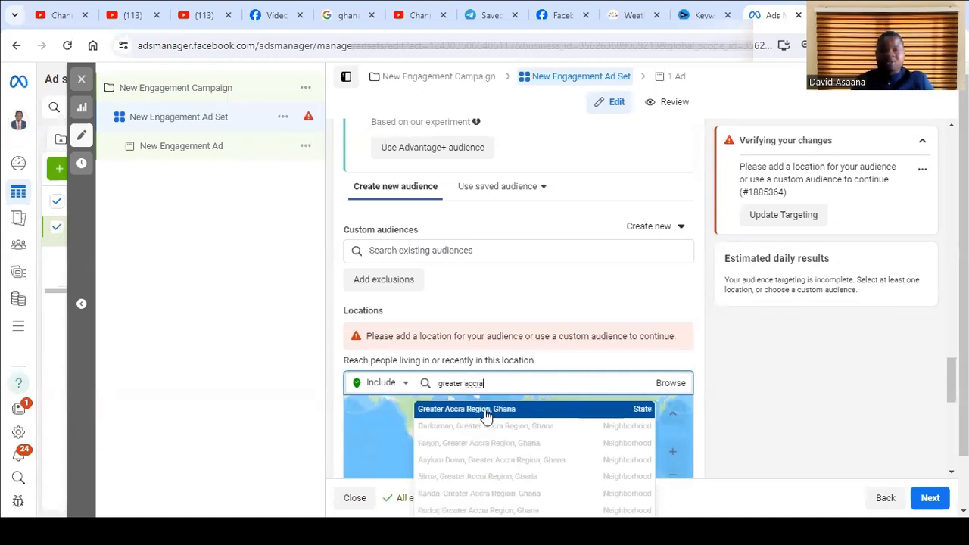
left_click(487, 413)
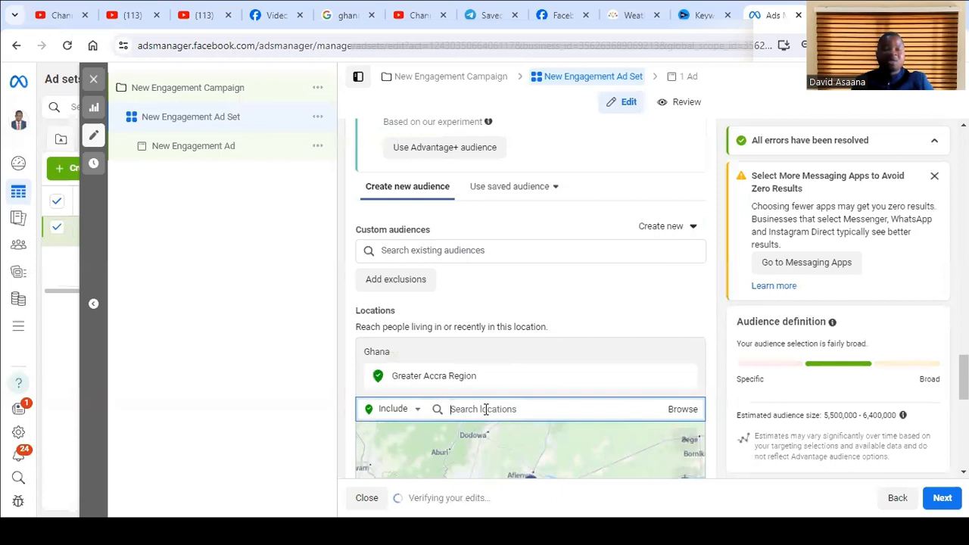